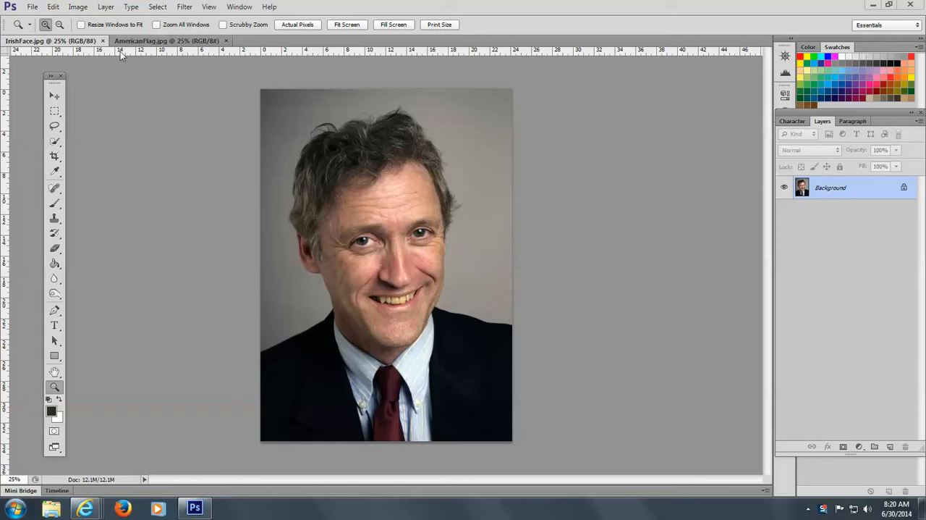
# Display the Channels panel and place it next to the portrait, clear of the layer list
pyautogui.click(234, 9)
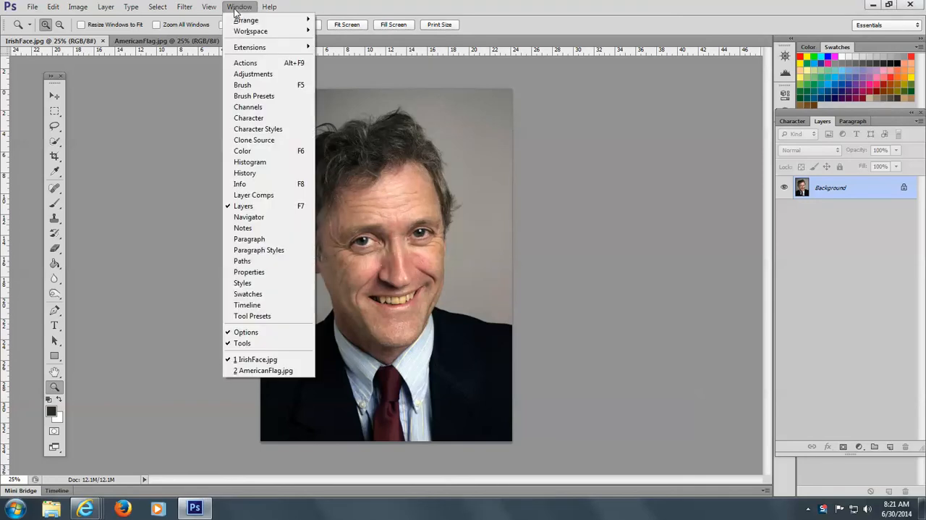
pyautogui.click(253, 106)
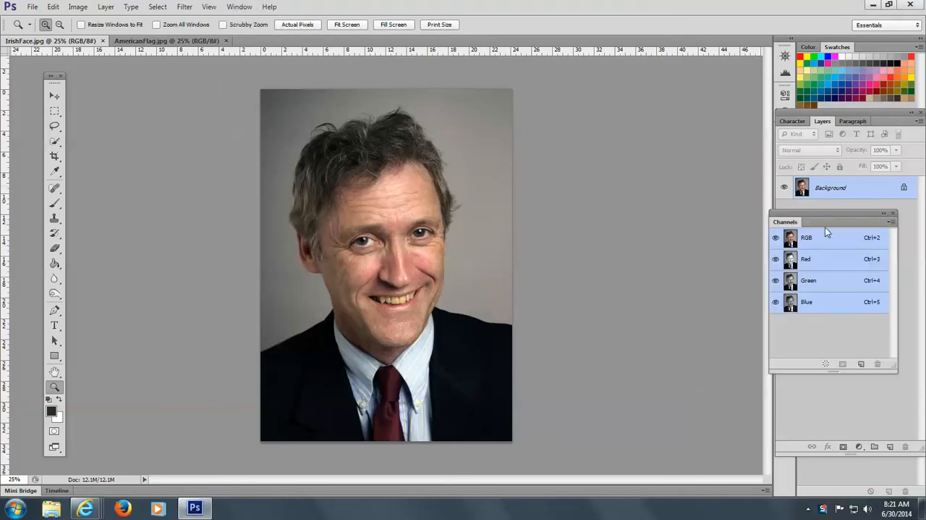
pyautogui.moveTo(830, 210); pyautogui.dragTo(670, 178)
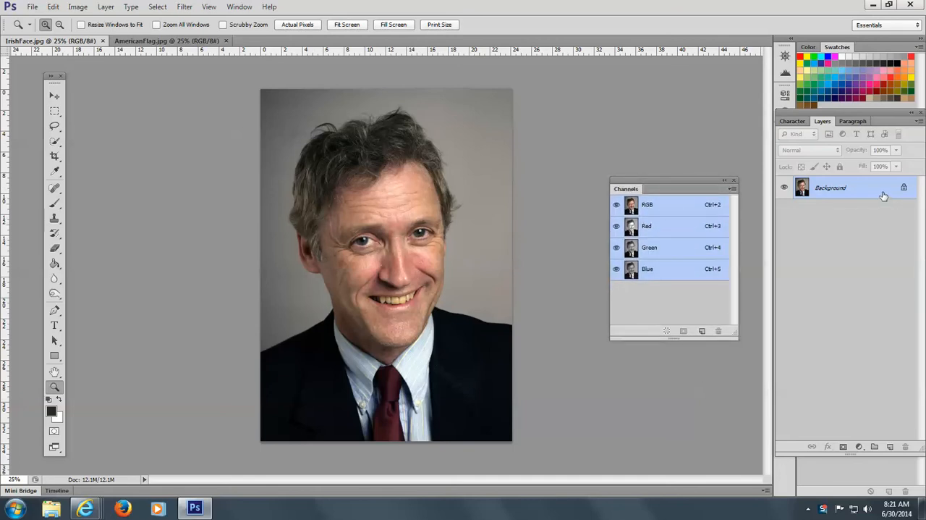
# Duplicate the Background layer of the portrait and rename the copy irishman
pyautogui.moveTo(883, 196); pyautogui.dragTo(891, 446)
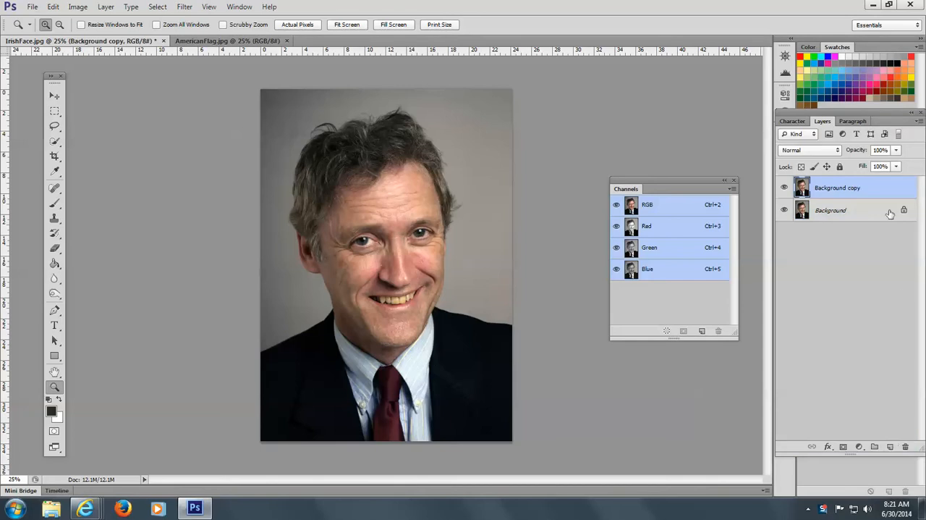
pyautogui.doubleClick(840, 188)
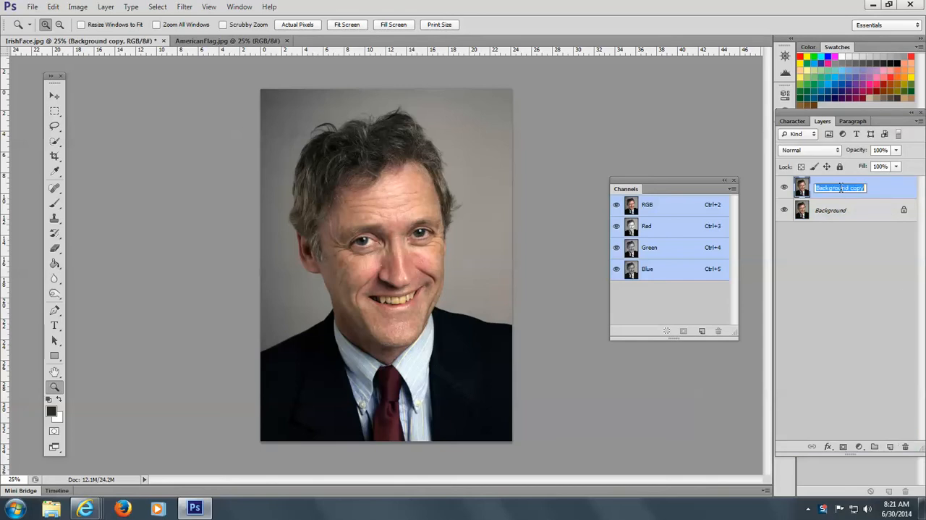
pyautogui.write('Iris')
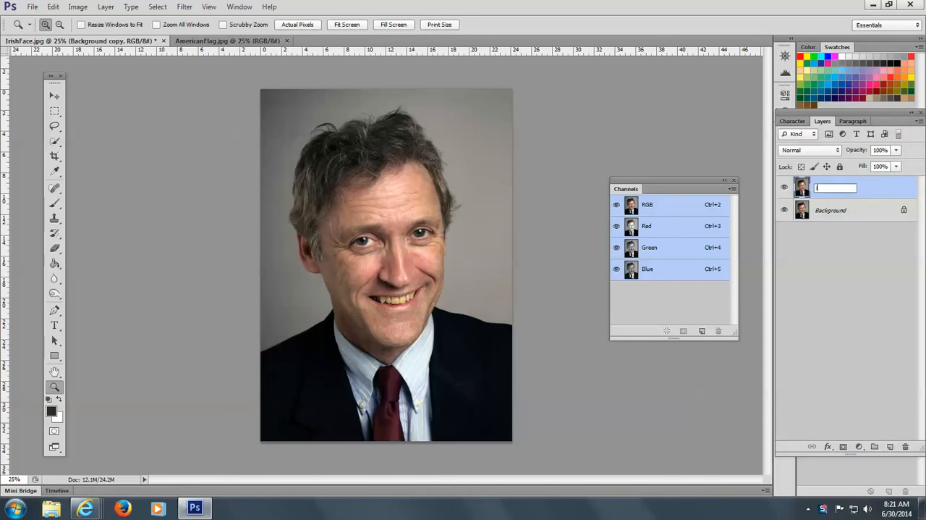
pyautogui.write('hman')
pyautogui.press('Return')
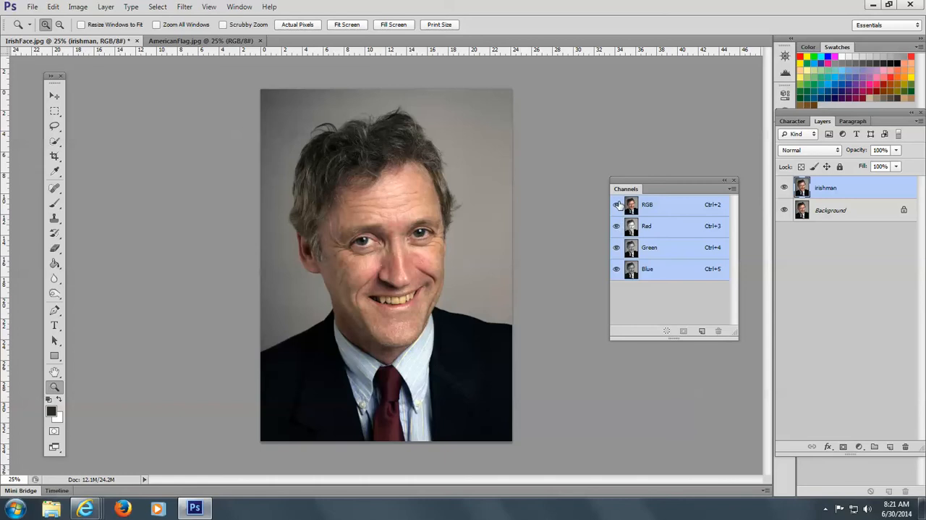
# View the Red, Green and Blue channels one at a time to compare the contrast between the hair and the backdrop
pyautogui.click(617, 226)
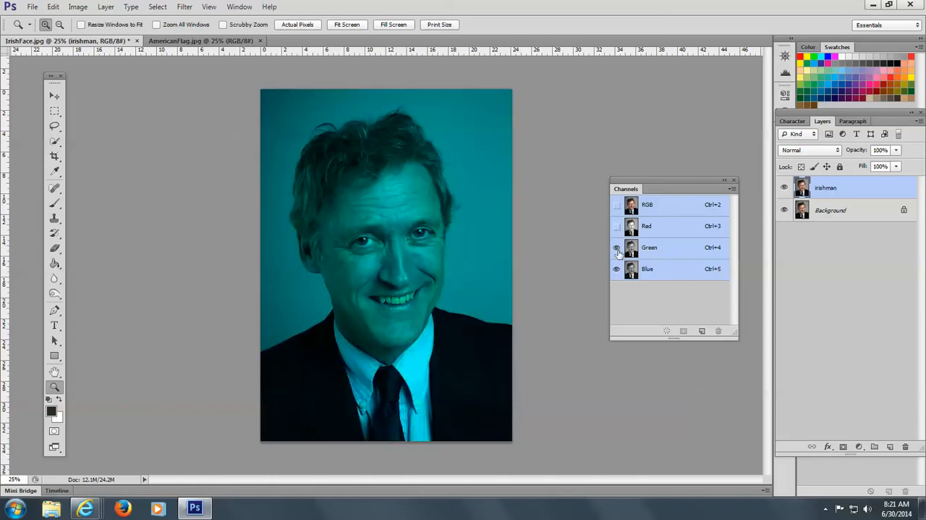
pyautogui.click(617, 248)
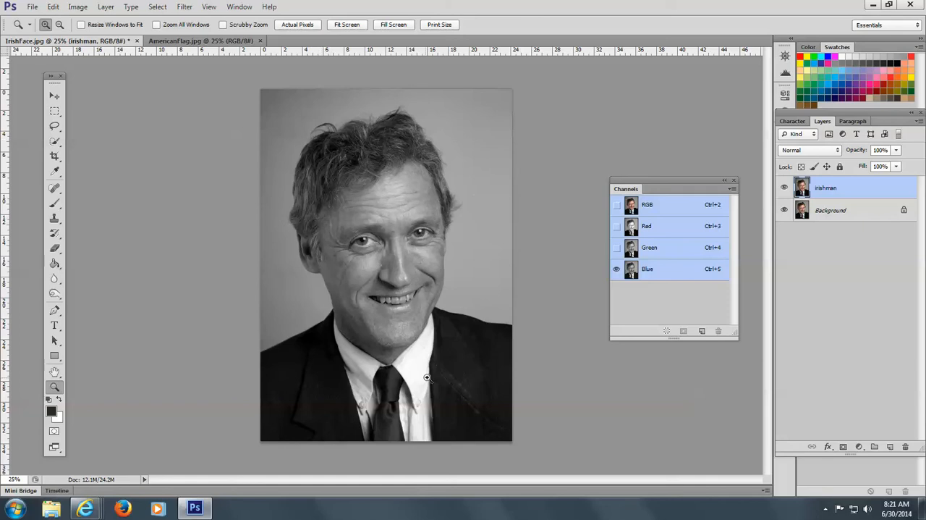
pyautogui.click(617, 247)
pyautogui.click(616, 268)
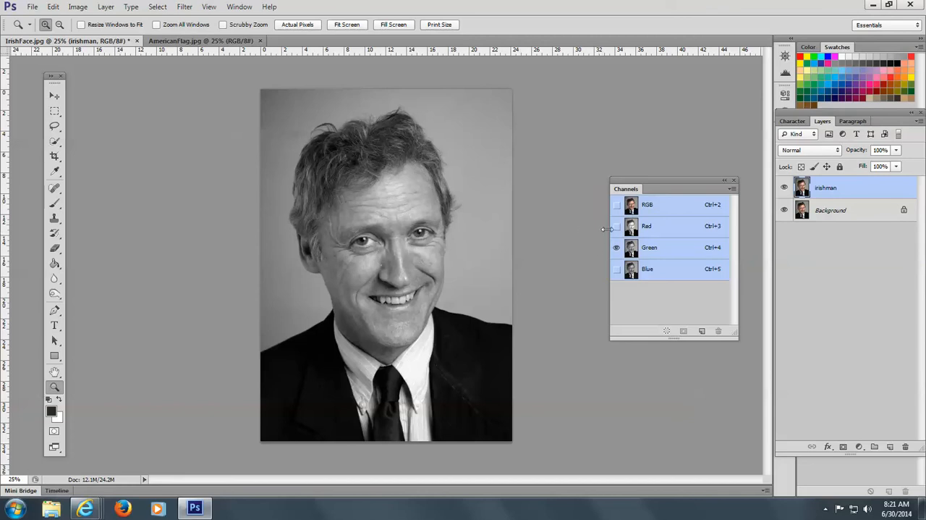
pyautogui.click(617, 226)
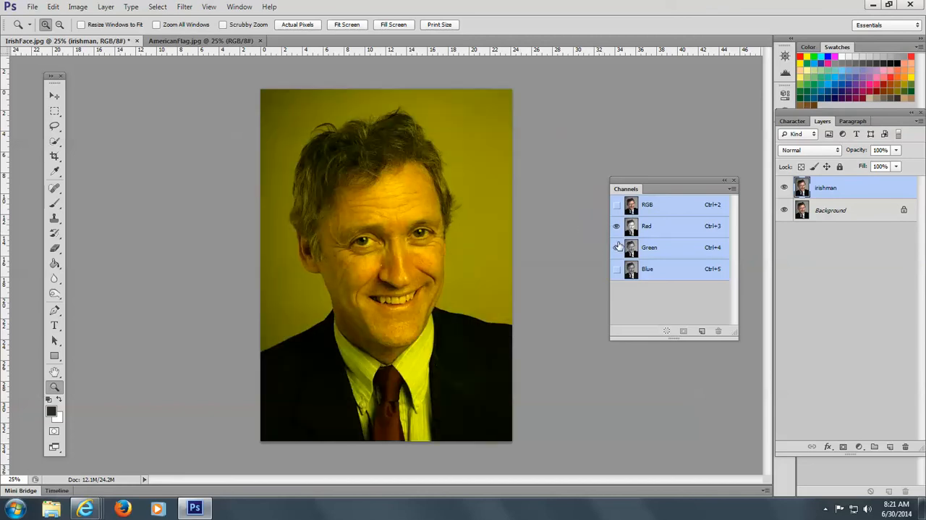
pyautogui.click(617, 247)
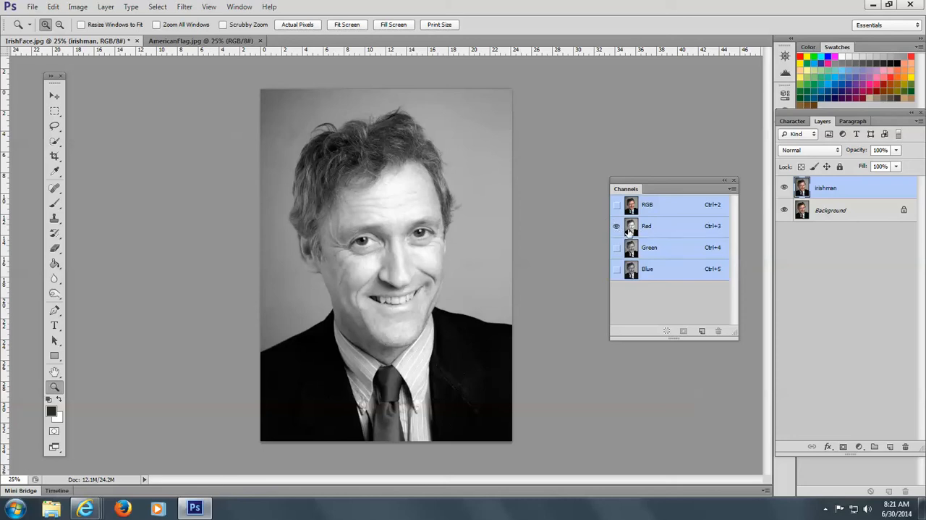
pyautogui.click(616, 247)
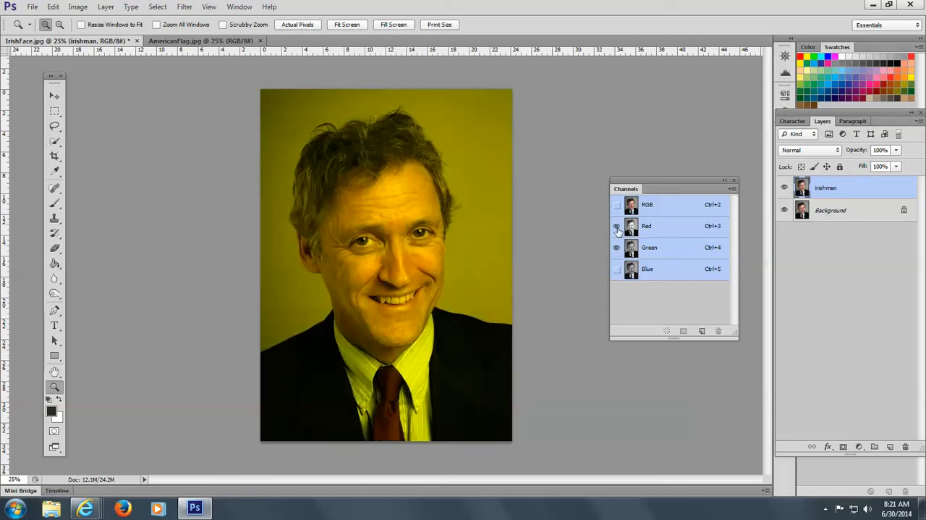
pyautogui.click(616, 226)
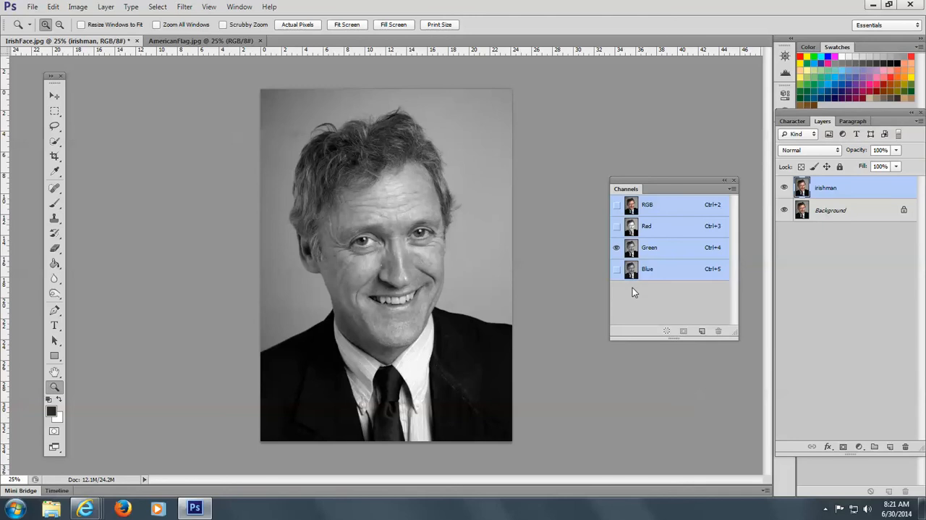
# Duplicate the Green channel and rename the copy alpha hair
pyautogui.moveTo(684, 247); pyautogui.dragTo(701, 331)
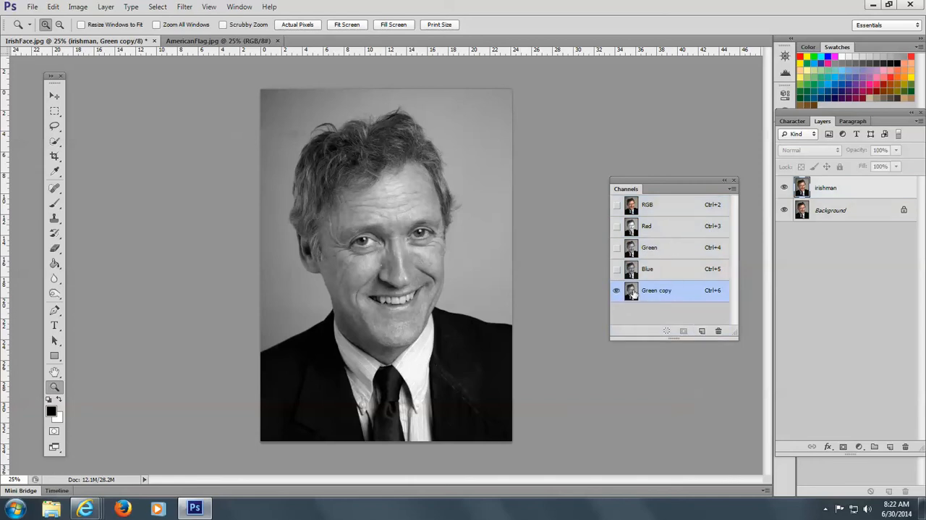
pyautogui.doubleClick(667, 291)
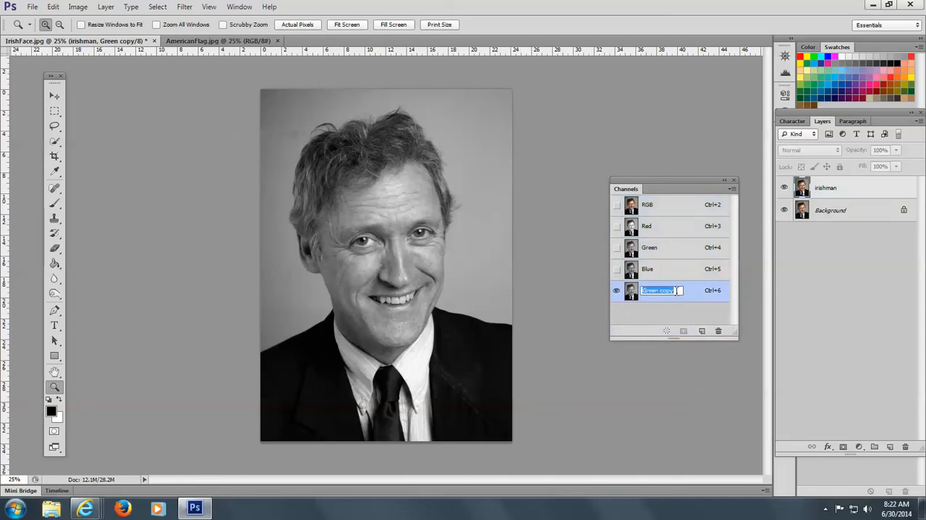
pyautogui.write('alpha hair')
pyautogui.press('Return')
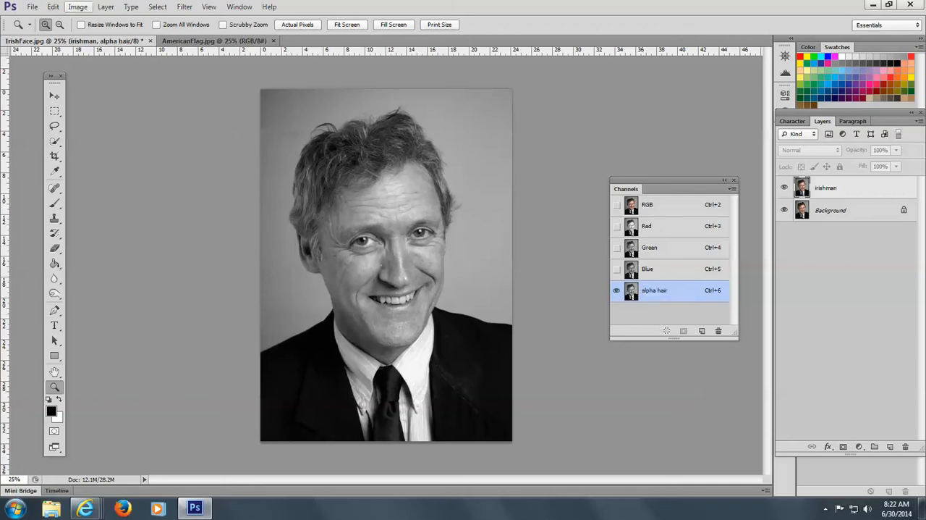
# Use Apply Image on the alpha hair channel with Overlay blending at 100% opacity
pyautogui.click(76, 10)
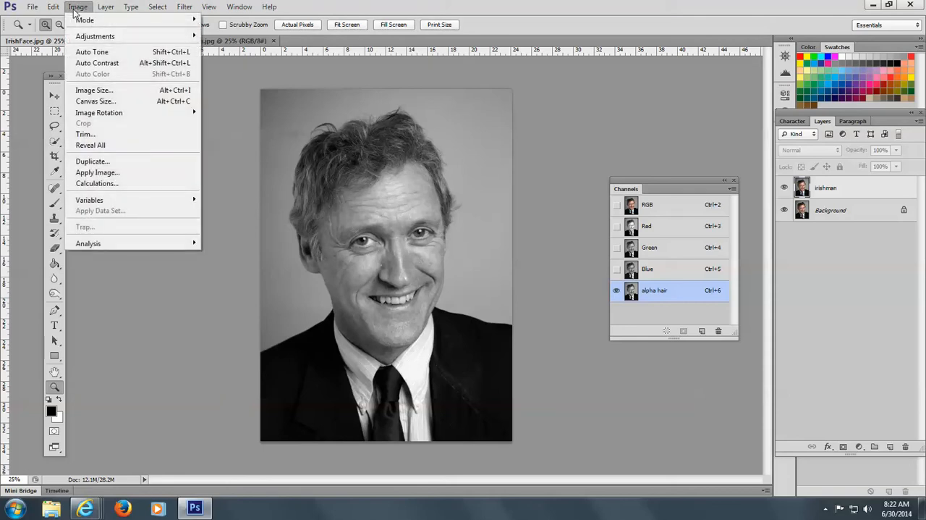
pyautogui.click(109, 172)
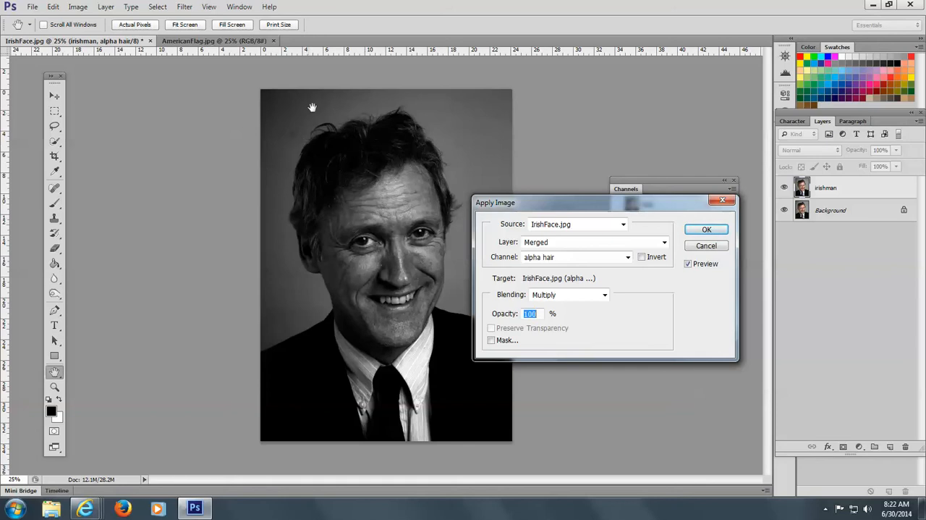
pyautogui.click(604, 296)
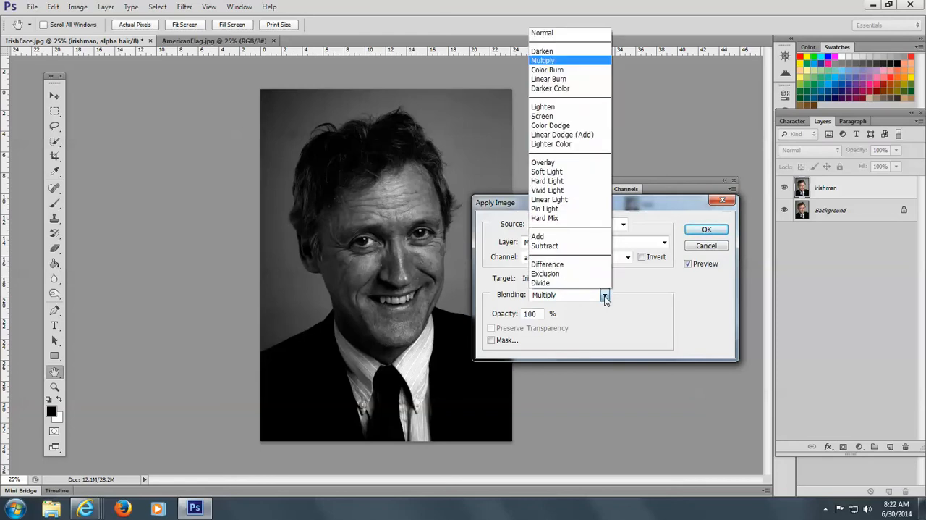
pyautogui.click(559, 166)
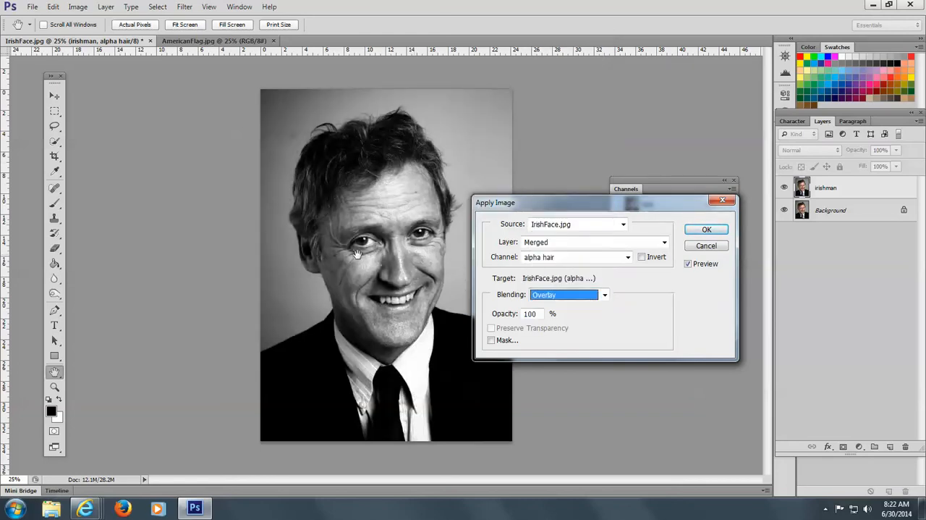
pyautogui.click(708, 225)
pyautogui.press('z')
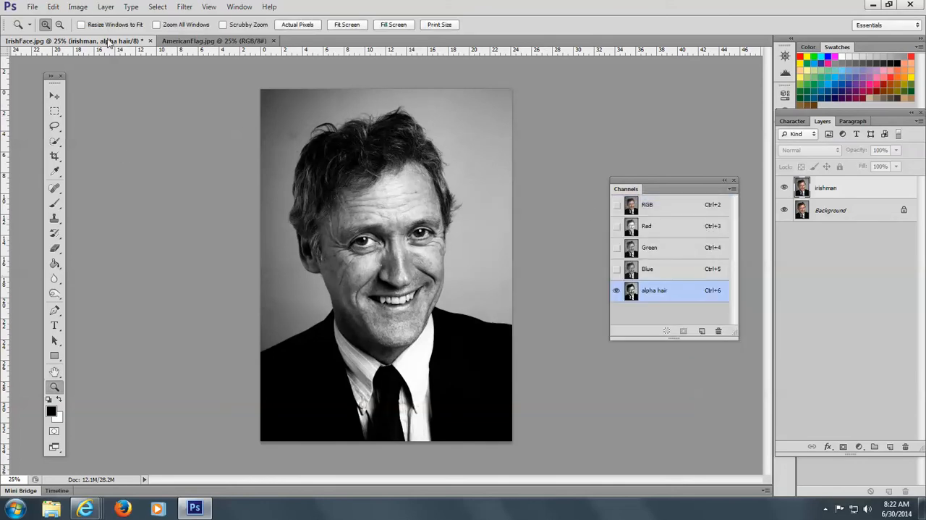
# Apply Levels to the alpha hair channel with input black 0, midtones 1.33 and white 188
pyautogui.click(78, 7)
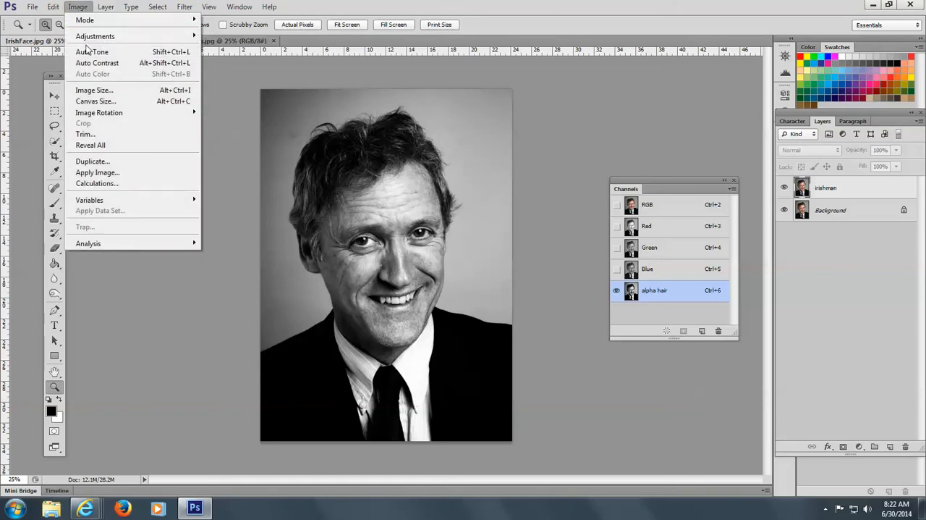
pyautogui.moveTo(86, 36)
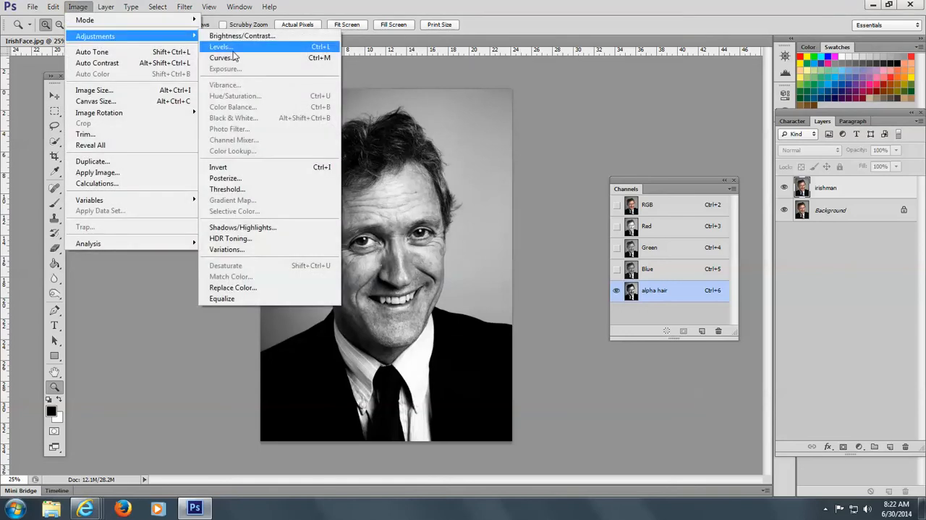
pyautogui.click(233, 48)
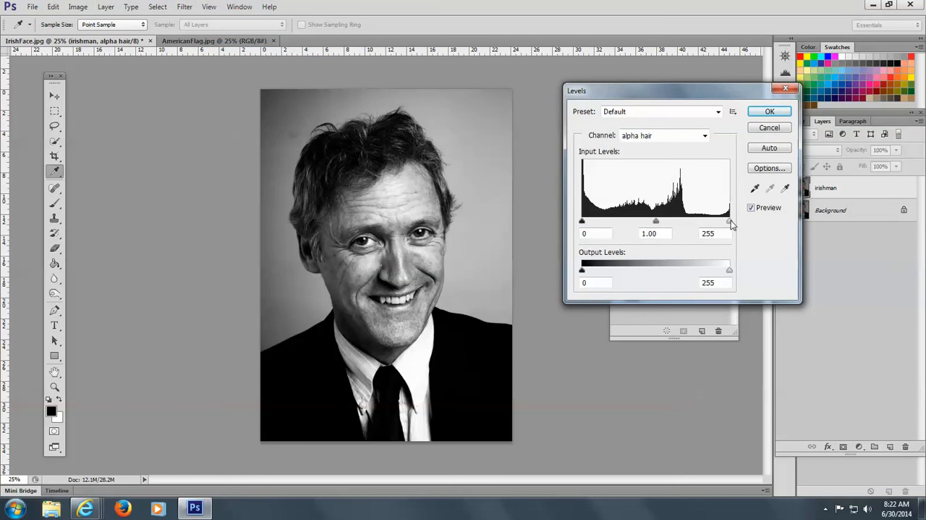
pyautogui.moveTo(730, 222)
pyautogui.mouseDown()
pyautogui.moveTo(711, 225)
pyautogui.moveTo(731, 224)
pyautogui.moveTo(723, 223)
pyautogui.mouseUp()
pyautogui.moveTo(583, 223); pyautogui.dragTo(553, 221)
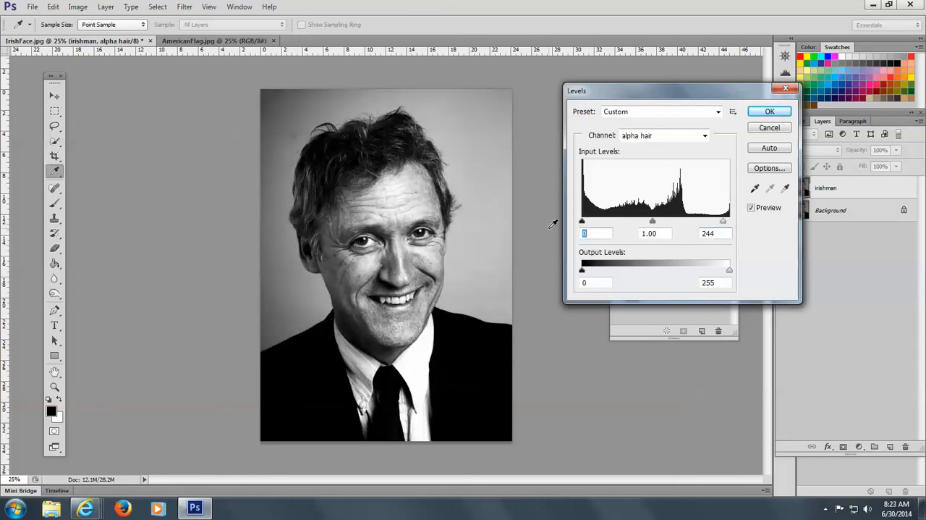
pyautogui.moveTo(653, 222)
pyautogui.mouseDown()
pyautogui.moveTo(667, 225)
pyautogui.moveTo(640, 228)
pyautogui.mouseUp()
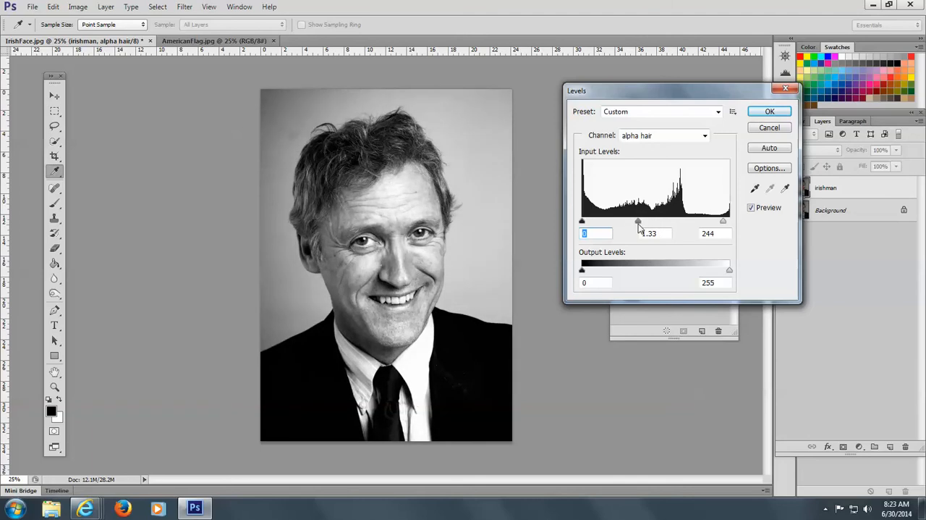
pyautogui.moveTo(725, 223); pyautogui.dragTo(691, 233)
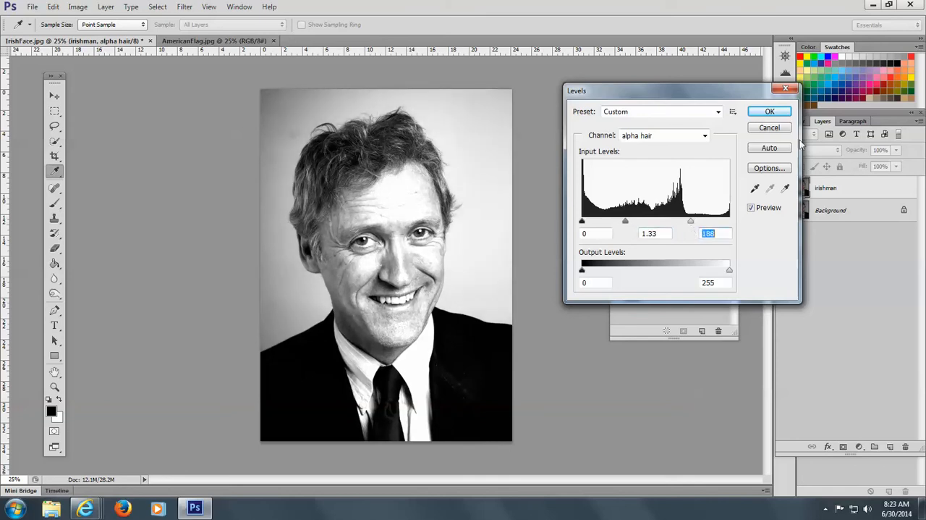
pyautogui.click(771, 113)
pyautogui.press('z')
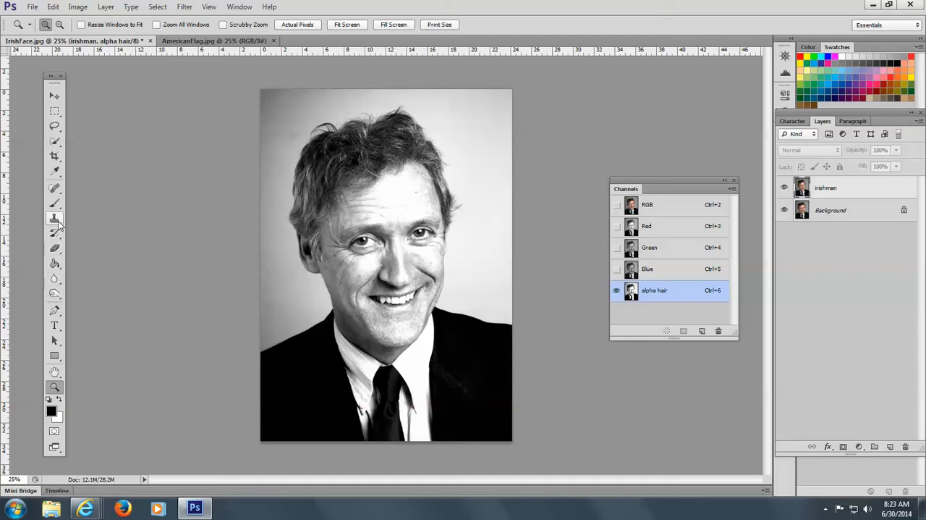
# Choose the Dodge tool with a 99 px brush and maximum hardness
pyautogui.click(54, 293)
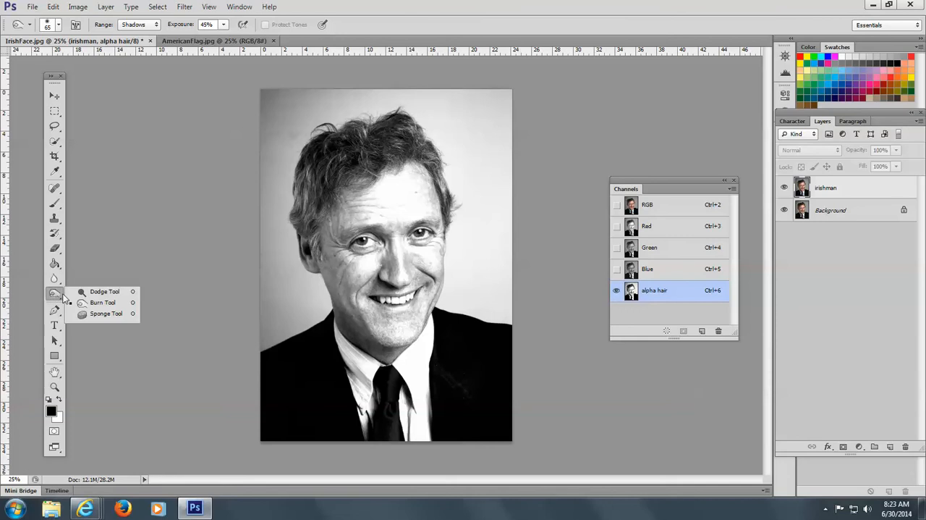
pyautogui.click(105, 292)
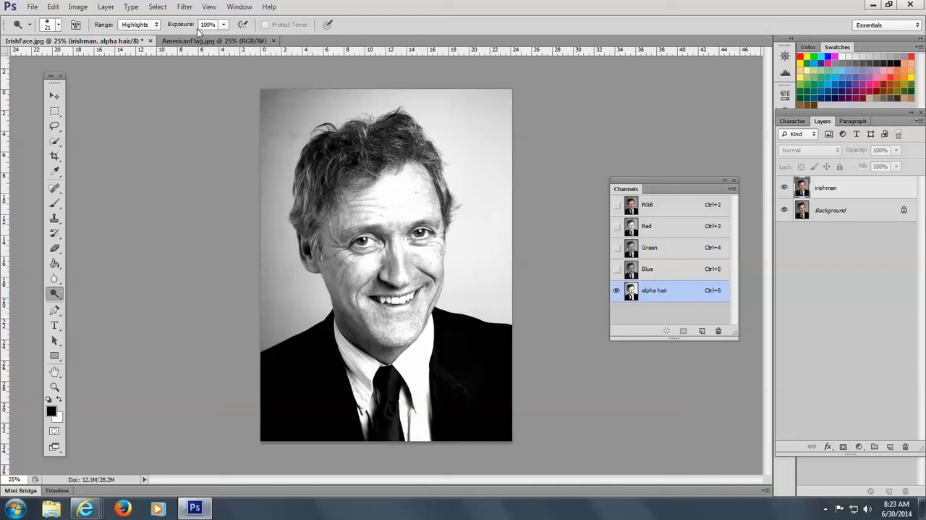
pyautogui.click(59, 26)
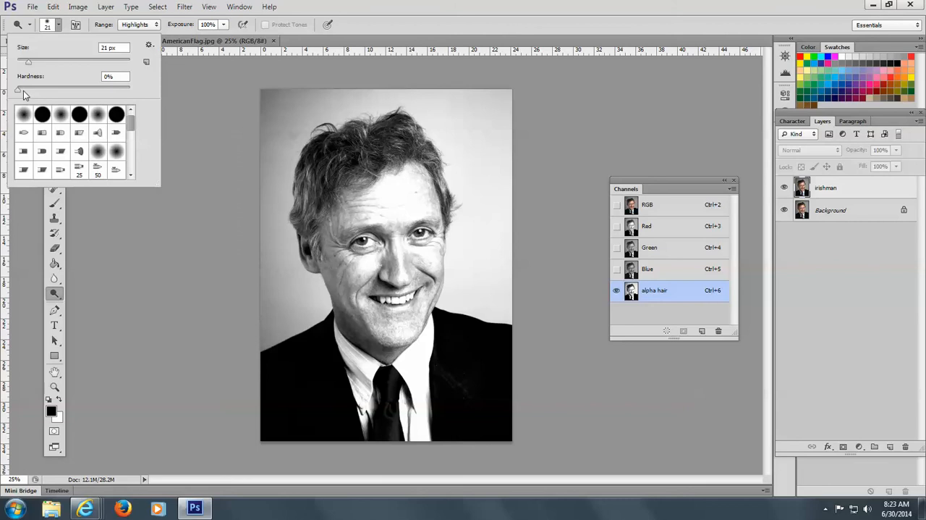
pyautogui.moveTo(18, 91); pyautogui.dragTo(156, 96)
pyautogui.moveTo(29, 64)
pyautogui.mouseDown()
pyautogui.moveTo(79, 65)
pyautogui.moveTo(51, 70)
pyautogui.mouseUp()
pyautogui.moveTo(52, 63); pyautogui.dragTo(72, 62)
# Undo the trial dodge stroke, set the exposure to 52% and dodge the backdrop highlights just above the hair
pyautogui.moveTo(372, 113)
pyautogui.mouseDown()
pyautogui.moveTo(365, 118)
pyautogui.moveTo(362, 105)
pyautogui.mouseUp()
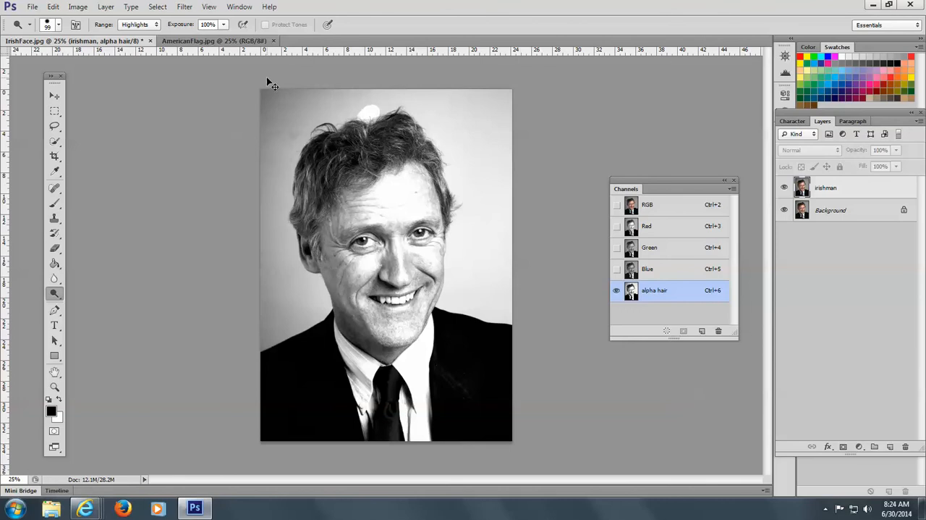
pyautogui.hotkey('ctrl', 'z')
pyautogui.click(225, 25)
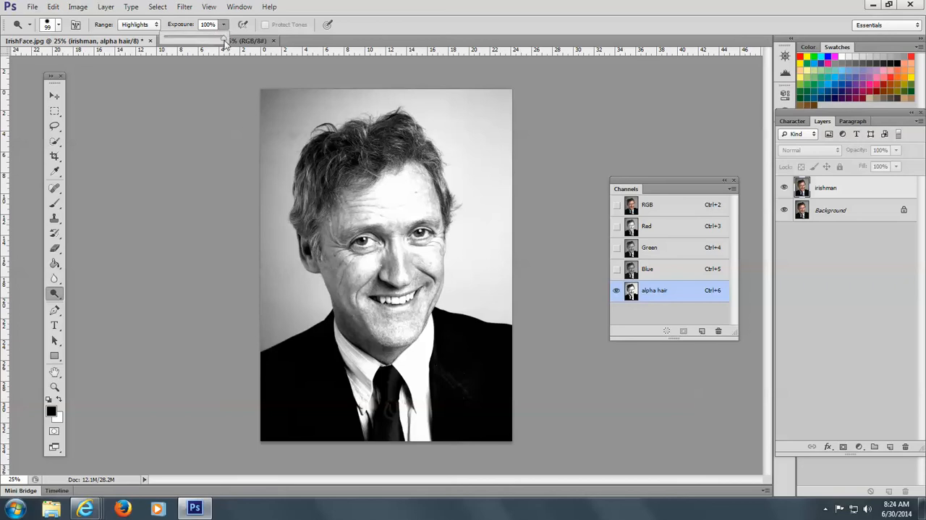
pyautogui.moveTo(225, 40); pyautogui.dragTo(195, 42)
pyautogui.moveTo(371, 113)
pyautogui.mouseDown()
pyautogui.moveTo(400, 100)
pyautogui.moveTo(330, 95)
pyautogui.mouseUp()
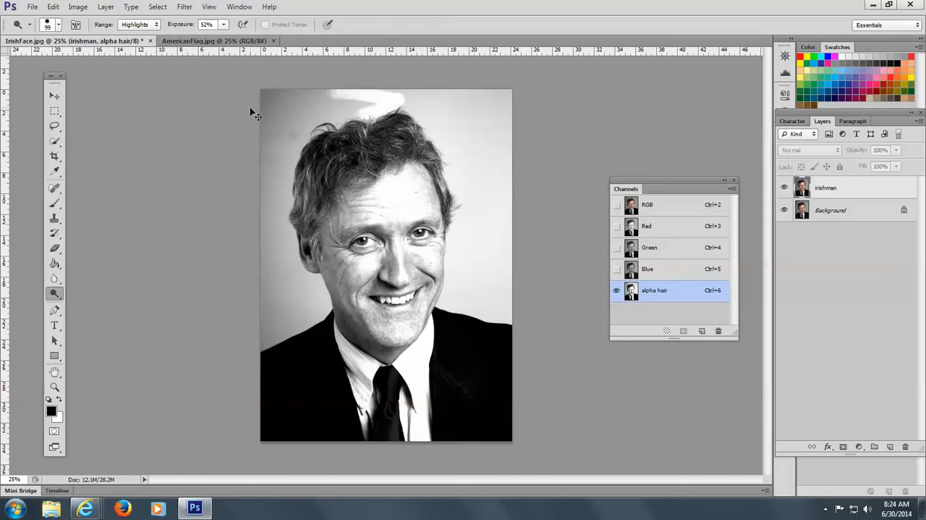
# Undo the last dodge stroke and burn the shadows along the hair's top and left edges with a 65 px brush at 45% exposure
pyautogui.hotkey('ctrl', 'z')
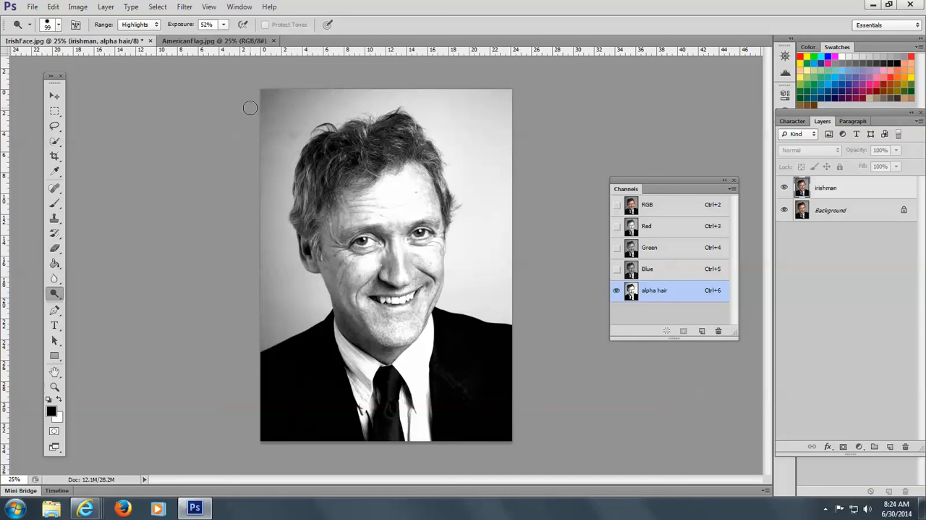
pyautogui.rightClick(54, 295)
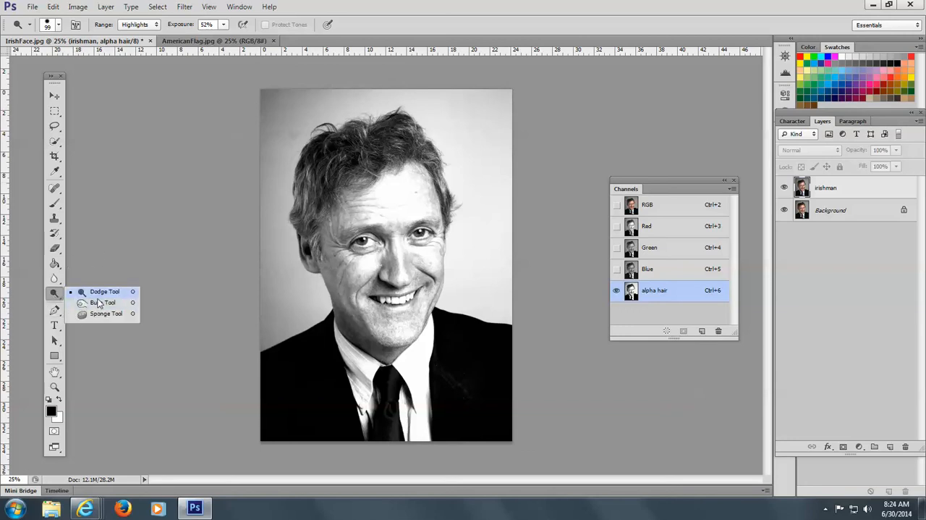
pyautogui.click(102, 302)
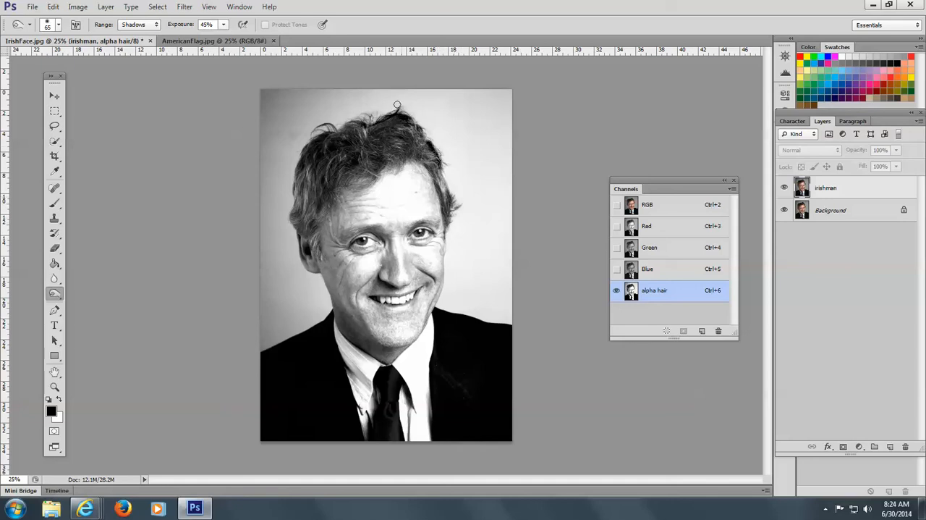
pyautogui.moveTo(407, 106)
pyautogui.mouseDown()
pyautogui.moveTo(309, 134)
pyautogui.moveTo(303, 158)
pyautogui.mouseUp()
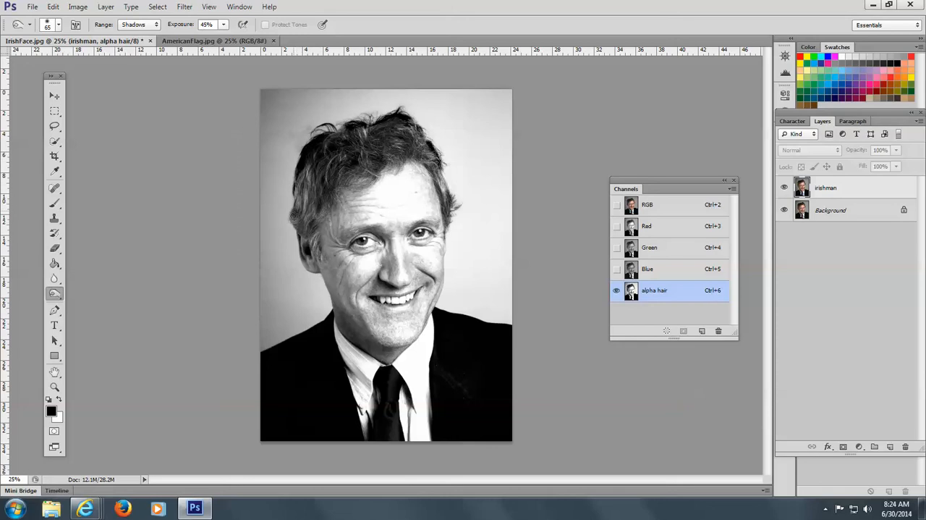
pyautogui.moveTo(289, 224); pyautogui.dragTo(310, 150)
pyautogui.moveTo(330, 115); pyautogui.dragTo(330, 133)
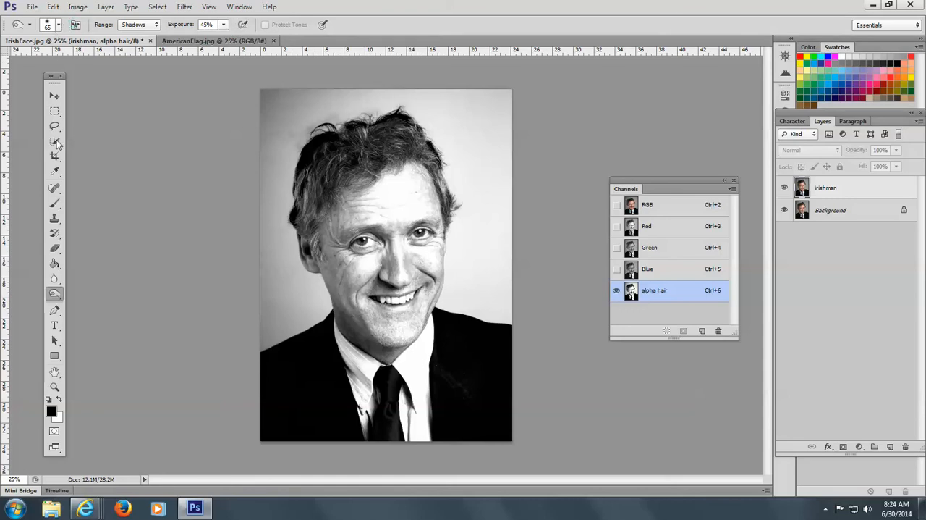
# Choose the Dodge tool for highlights, reduce its brush hardness to the minimum and set the exposure to 100%
pyautogui.click(56, 293)
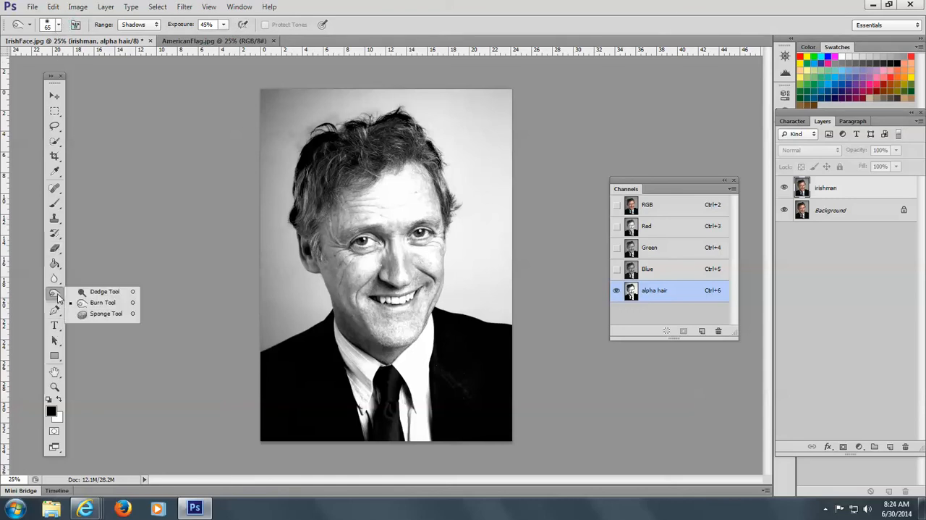
pyautogui.click(102, 291)
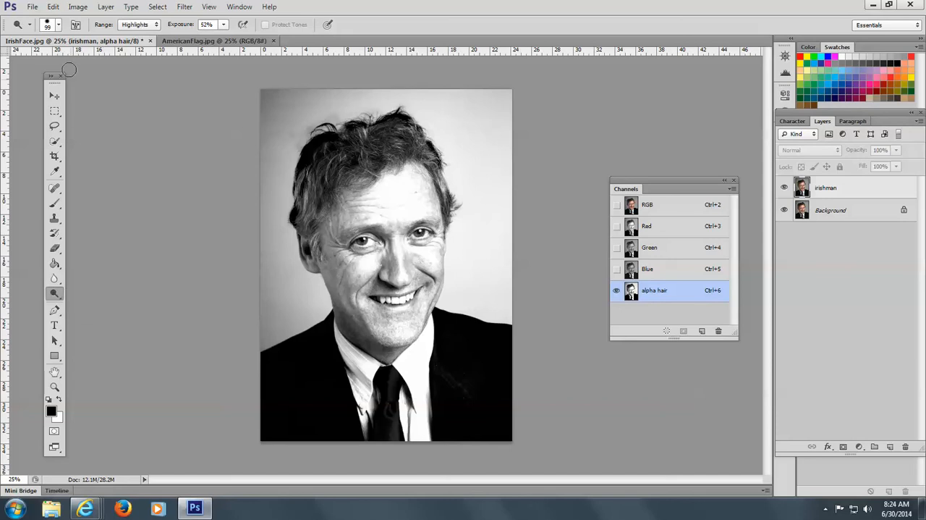
pyautogui.click(32, 26)
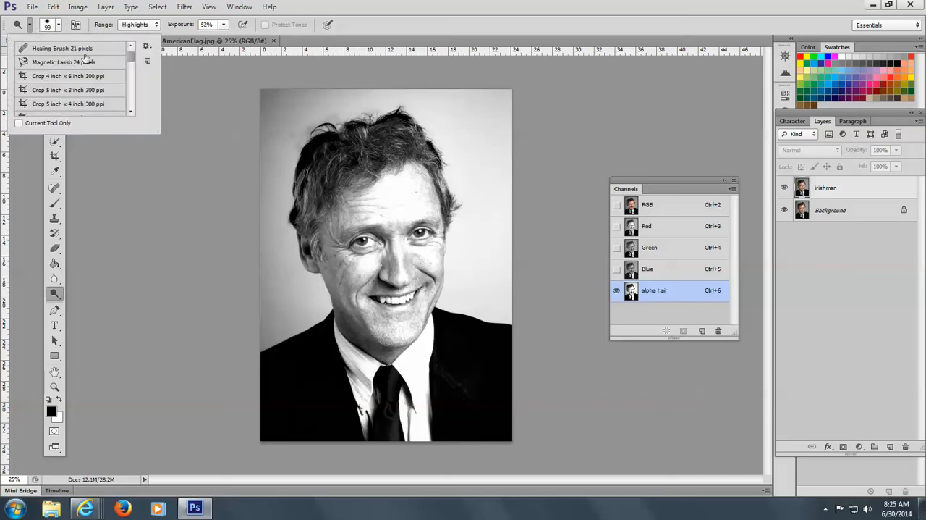
pyautogui.click(60, 26)
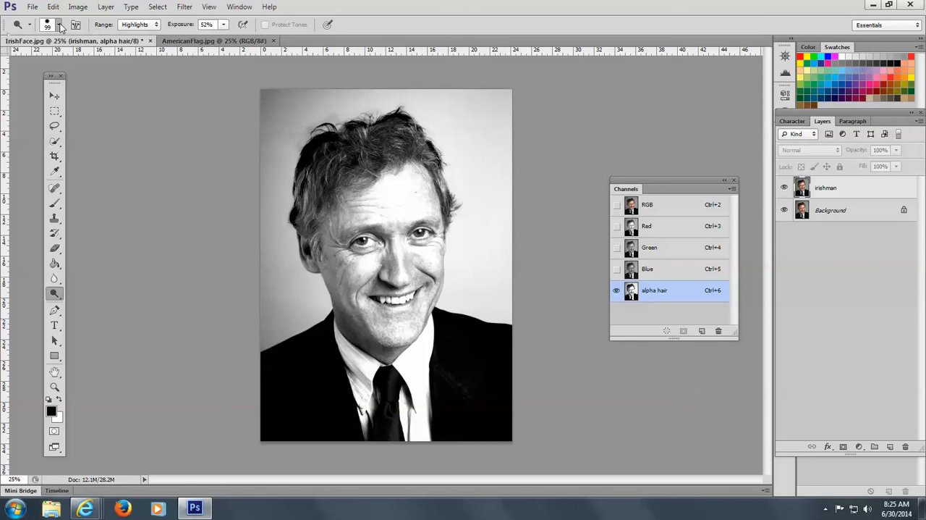
pyautogui.click(60, 28)
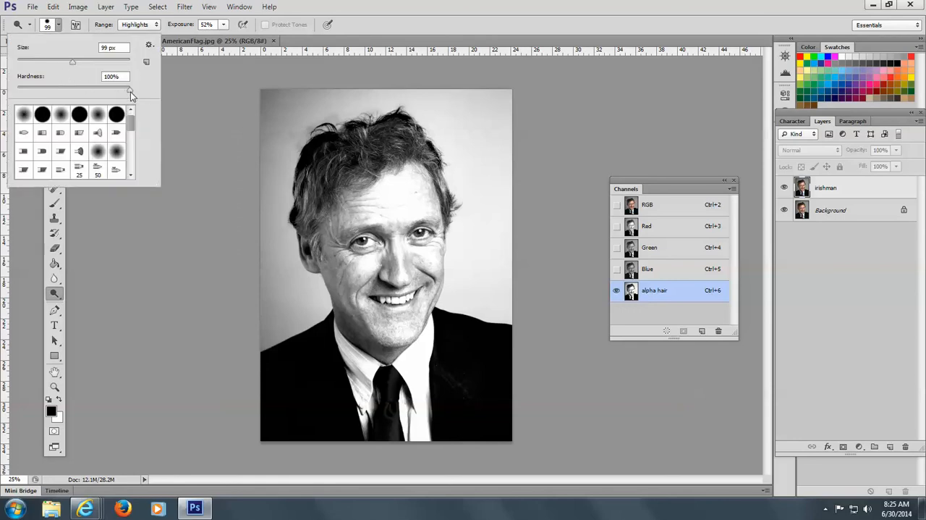
pyautogui.moveTo(131, 95); pyautogui.dragTo(11, 101)
pyautogui.click(227, 26)
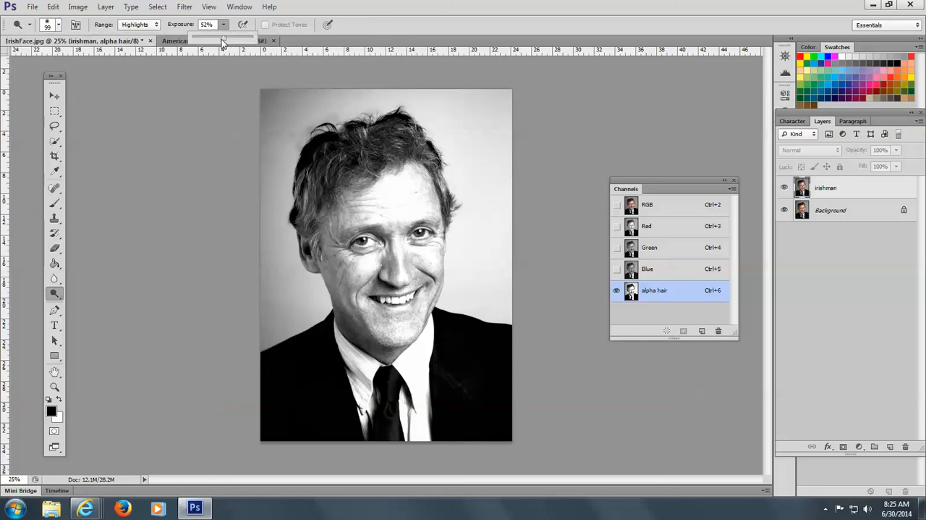
pyautogui.moveTo(223, 39); pyautogui.dragTo(257, 38)
pyautogui.click(384, 102)
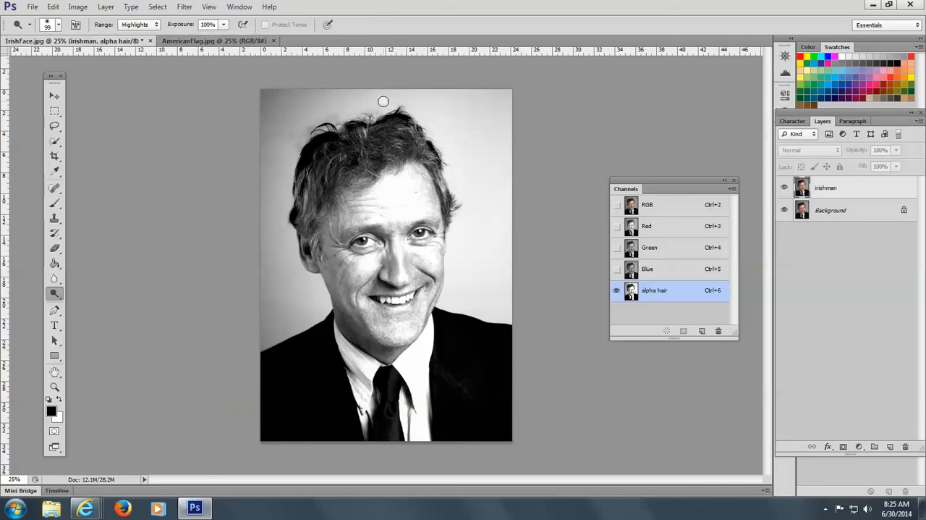
# Dodge the backdrop highlights all around the hair's outline, including the grey patch beside its upper left side
pyautogui.moveTo(384, 101)
pyautogui.mouseDown()
pyautogui.moveTo(326, 94)
pyautogui.moveTo(367, 97)
pyautogui.moveTo(370, 115)
pyautogui.moveTo(303, 135)
pyautogui.moveTo(358, 112)
pyautogui.moveTo(410, 116)
pyautogui.moveTo(452, 190)
pyautogui.moveTo(455, 229)
pyautogui.mouseUp()
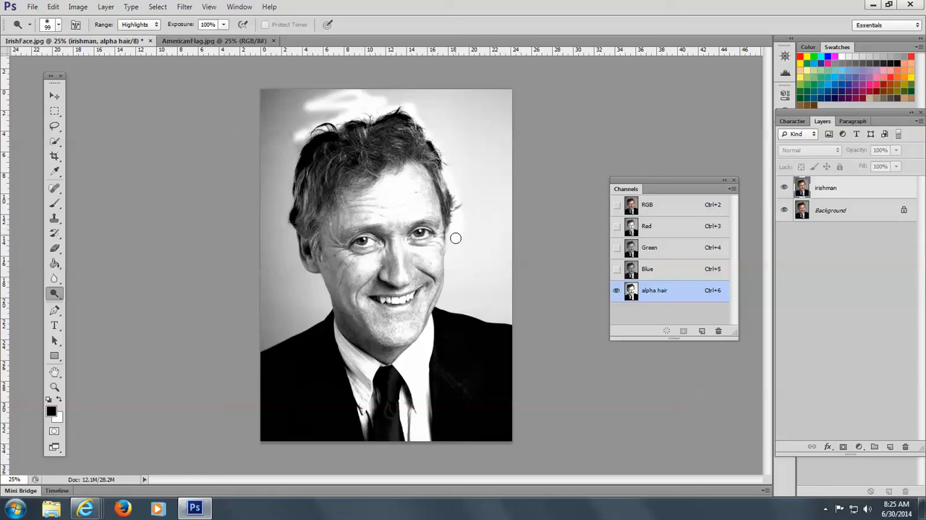
pyautogui.moveTo(467, 193)
pyautogui.mouseDown()
pyautogui.moveTo(442, 123)
pyautogui.moveTo(415, 104)
pyautogui.moveTo(353, 110)
pyautogui.moveTo(377, 103)
pyautogui.moveTo(290, 95)
pyautogui.mouseUp()
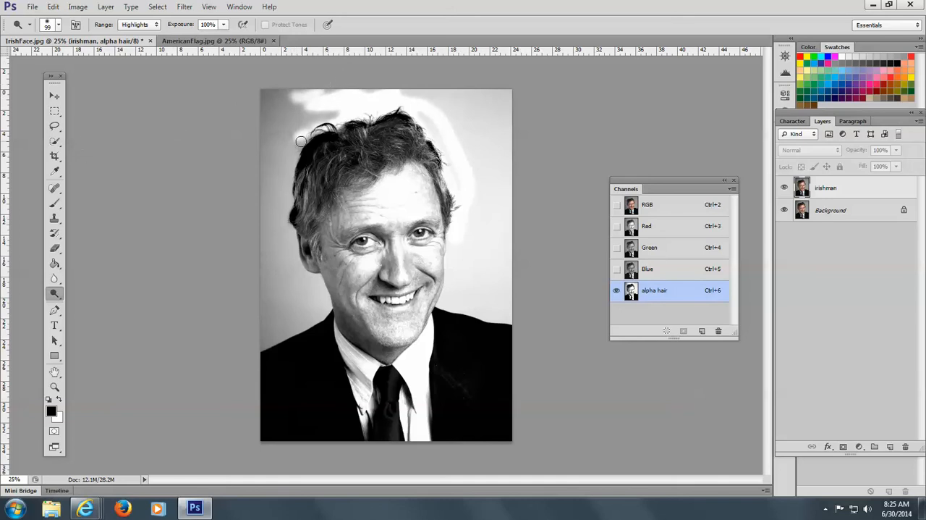
pyautogui.moveTo(322, 126)
pyautogui.mouseDown()
pyautogui.moveTo(294, 167)
pyautogui.moveTo(294, 239)
pyautogui.mouseUp()
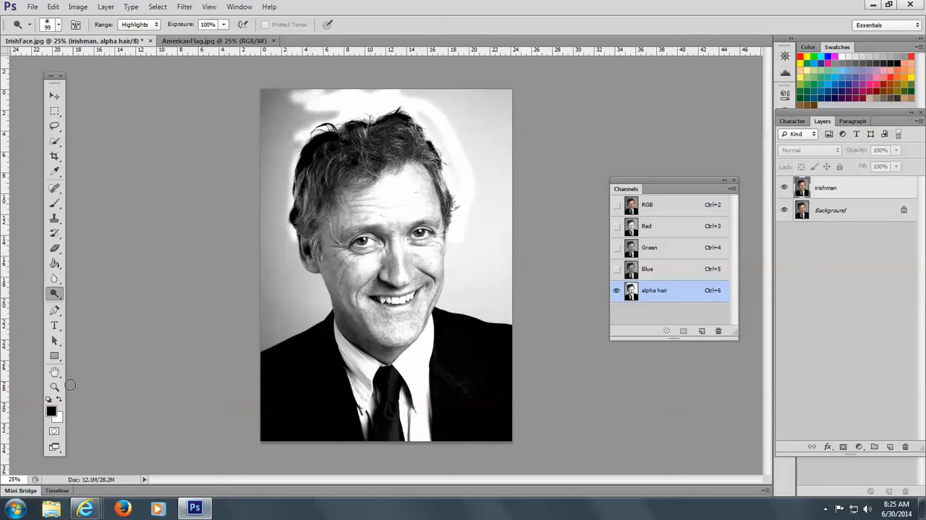
pyautogui.click(54, 387)
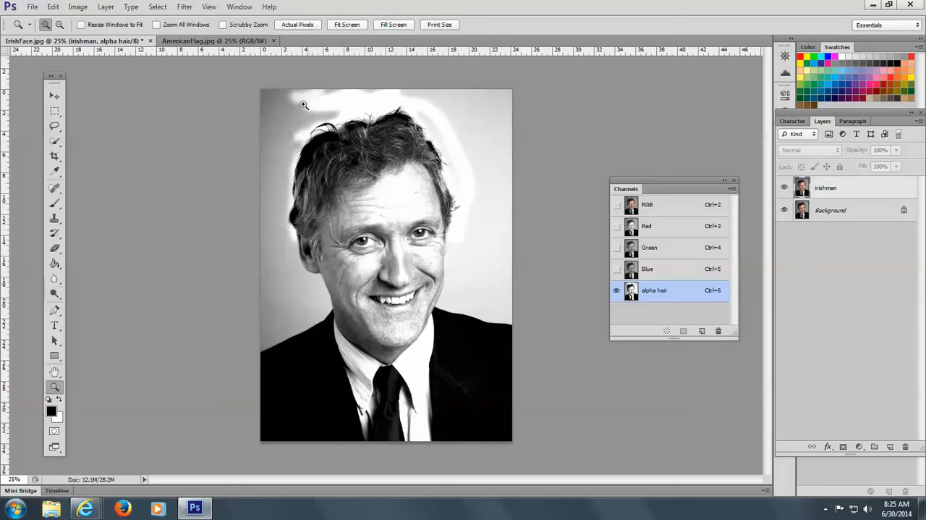
pyautogui.moveTo(271, 75); pyautogui.dragTo(523, 291)
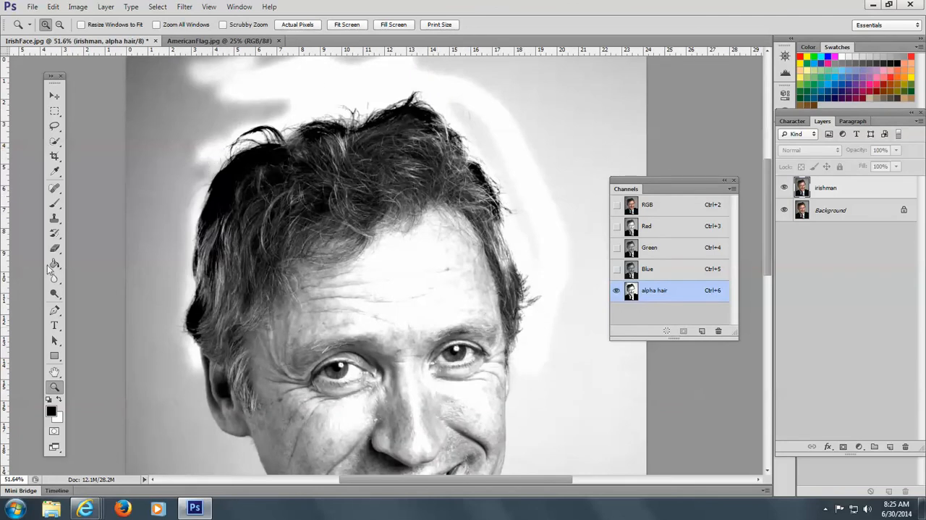
pyautogui.click(54, 294)
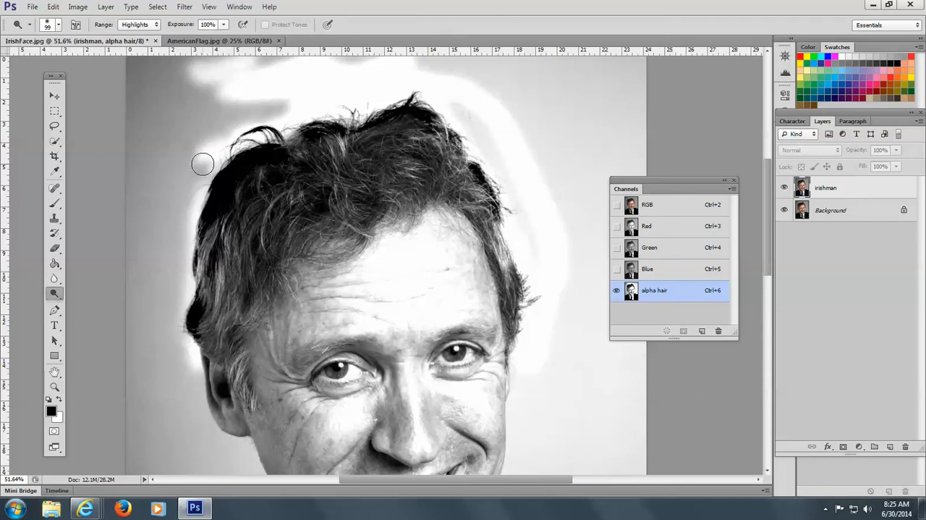
pyautogui.moveTo(203, 164)
pyautogui.mouseDown()
pyautogui.moveTo(204, 157)
pyautogui.moveTo(196, 180)
pyautogui.moveTo(282, 75)
pyautogui.moveTo(283, 104)
pyautogui.moveTo(219, 105)
pyautogui.mouseUp()
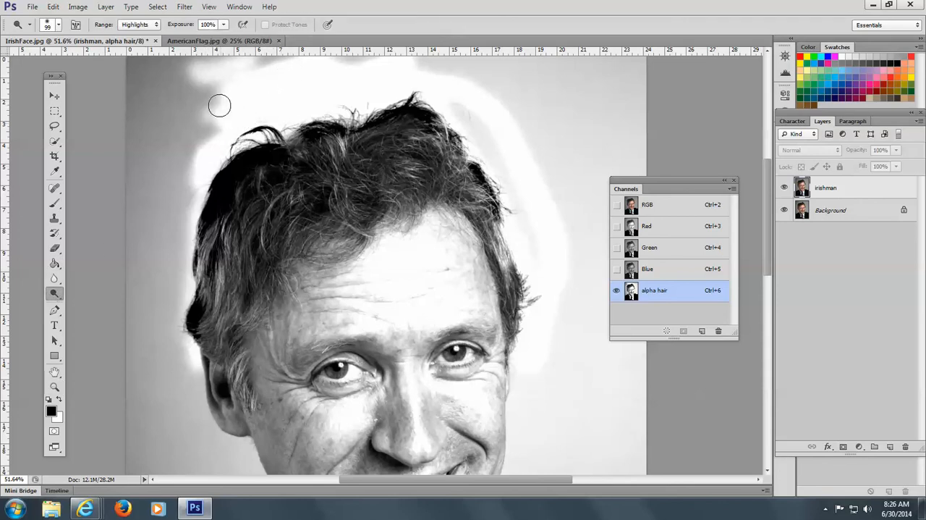
# Dodge the rest of the backdrop to white on both sides of the head, out to the picture edges and down to the shoulders
pyautogui.hotkey('ctrl', '0')
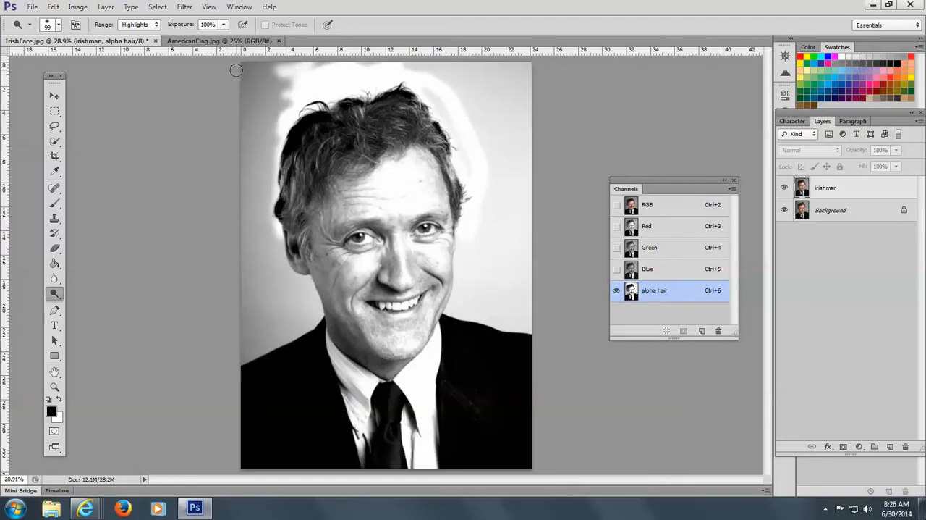
pyautogui.moveTo(240, 68)
pyautogui.mouseDown()
pyautogui.moveTo(351, 61)
pyautogui.moveTo(246, 65)
pyautogui.moveTo(245, 362)
pyautogui.moveTo(302, 331)
pyautogui.moveTo(314, 309)
pyautogui.moveTo(304, 348)
pyautogui.moveTo(318, 292)
pyautogui.moveTo(310, 277)
pyautogui.moveTo(284, 254)
pyautogui.mouseUp()
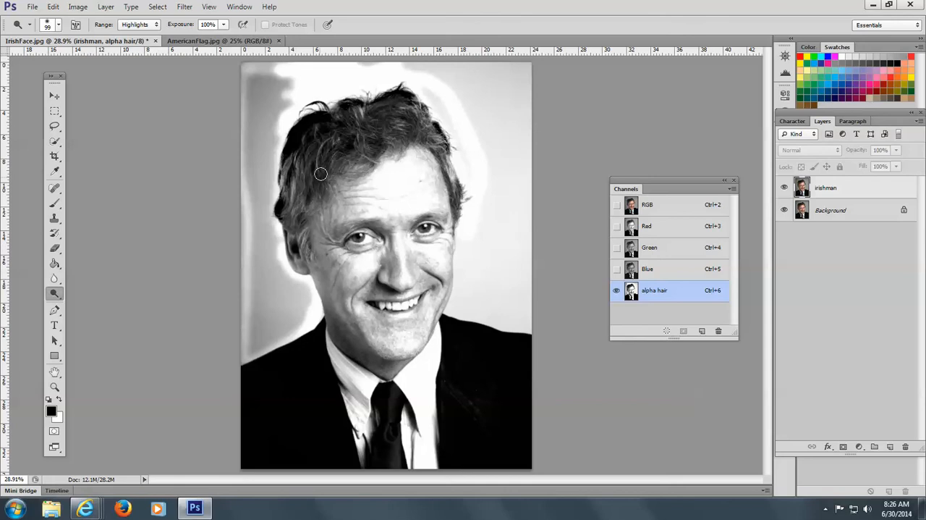
pyautogui.moveTo(383, 61)
pyautogui.mouseDown()
pyautogui.moveTo(531, 69)
pyautogui.moveTo(410, 74)
pyautogui.moveTo(525, 58)
pyautogui.moveTo(509, 58)
pyautogui.moveTo(334, 73)
pyautogui.moveTo(398, 56)
pyautogui.moveTo(332, 74)
pyautogui.moveTo(530, 70)
pyautogui.moveTo(537, 146)
pyautogui.moveTo(523, 220)
pyautogui.moveTo(527, 348)
pyautogui.moveTo(527, 76)
pyautogui.moveTo(506, 259)
pyautogui.moveTo(510, 328)
pyautogui.moveTo(518, 289)
pyautogui.moveTo(504, 204)
pyautogui.moveTo(508, 93)
pyautogui.moveTo(511, 78)
pyautogui.moveTo(509, 341)
pyautogui.moveTo(496, 258)
pyautogui.moveTo(495, 72)
pyautogui.moveTo(498, 96)
pyautogui.moveTo(480, 136)
pyautogui.moveTo(471, 64)
pyautogui.moveTo(483, 82)
pyautogui.moveTo(479, 97)
pyautogui.moveTo(461, 56)
pyautogui.moveTo(438, 83)
pyautogui.moveTo(452, 79)
pyautogui.moveTo(430, 88)
pyautogui.moveTo(457, 130)
pyautogui.moveTo(446, 109)
pyautogui.moveTo(472, 86)
pyautogui.mouseUp()
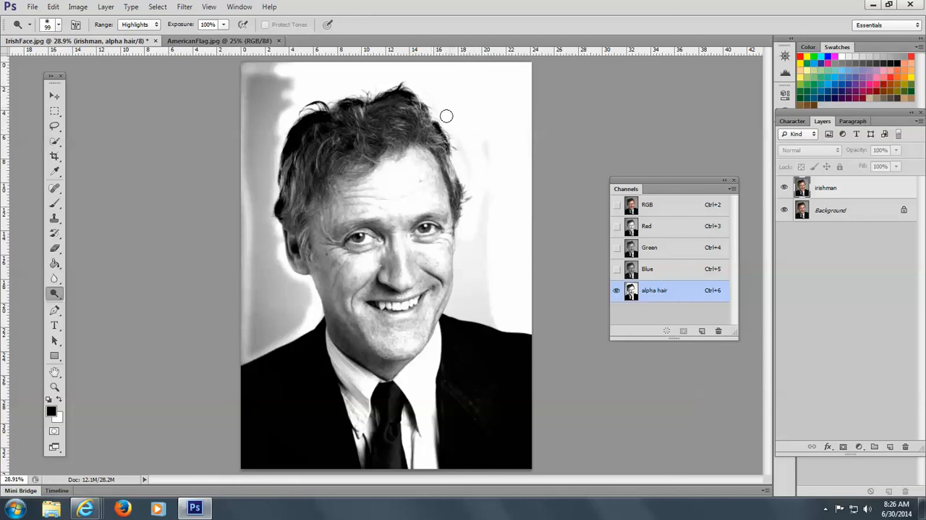
pyautogui.moveTo(446, 116)
pyautogui.mouseDown()
pyautogui.moveTo(487, 324)
pyautogui.moveTo(487, 241)
pyautogui.moveTo(484, 227)
pyautogui.moveTo(466, 263)
pyautogui.moveTo(462, 238)
pyautogui.moveTo(450, 312)
pyautogui.moveTo(470, 275)
pyautogui.moveTo(480, 311)
pyautogui.moveTo(467, 338)
pyautogui.moveTo(467, 306)
pyautogui.mouseUp()
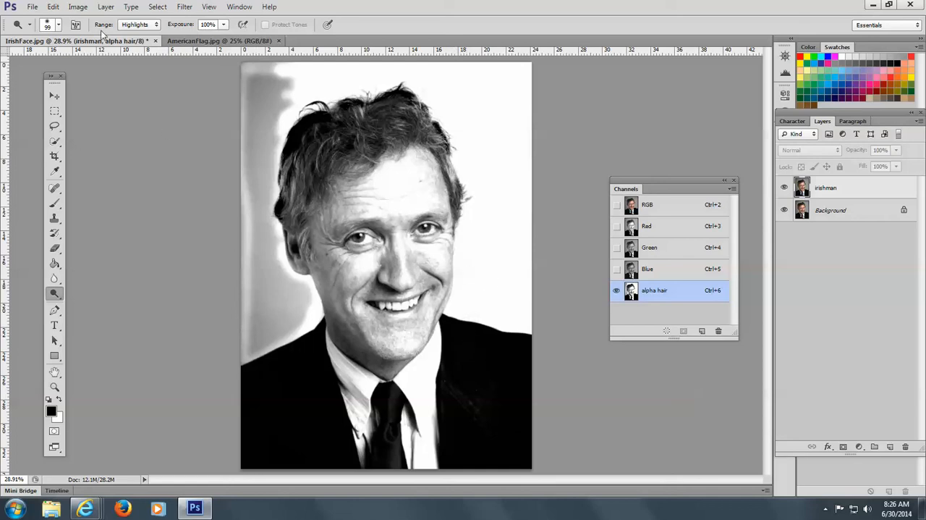
pyautogui.moveTo(294, 69)
pyautogui.mouseDown()
pyautogui.moveTo(227, 70)
pyautogui.moveTo(238, 66)
pyautogui.moveTo(282, 65)
pyautogui.moveTo(220, 79)
pyautogui.moveTo(248, 66)
pyautogui.moveTo(234, 321)
pyautogui.moveTo(252, 351)
pyautogui.moveTo(244, 369)
pyautogui.moveTo(302, 327)
pyautogui.moveTo(306, 310)
pyautogui.moveTo(307, 287)
pyautogui.moveTo(301, 315)
pyautogui.moveTo(292, 281)
pyautogui.moveTo(298, 331)
pyautogui.moveTo(267, 211)
pyautogui.moveTo(292, 73)
pyautogui.moveTo(273, 117)
pyautogui.moveTo(289, 106)
pyautogui.moveTo(278, 73)
pyautogui.moveTo(279, 95)
pyautogui.moveTo(281, 88)
pyautogui.moveTo(192, 97)
pyautogui.moveTo(223, 86)
pyautogui.moveTo(224, 165)
pyautogui.moveTo(241, 92)
pyautogui.moveTo(258, 289)
pyautogui.moveTo(246, 360)
pyautogui.moveTo(257, 77)
pyautogui.moveTo(283, 75)
pyautogui.moveTo(267, 95)
pyautogui.moveTo(258, 89)
pyautogui.moveTo(263, 157)
pyautogui.moveTo(277, 116)
pyautogui.moveTo(268, 102)
pyautogui.moveTo(256, 158)
pyautogui.moveTo(292, 326)
pyautogui.moveTo(269, 275)
pyautogui.moveTo(264, 317)
pyautogui.moveTo(290, 325)
pyautogui.moveTo(265, 314)
pyautogui.moveTo(256, 351)
pyautogui.moveTo(256, 265)
pyautogui.moveTo(242, 350)
pyautogui.moveTo(244, 297)
pyautogui.moveTo(254, 346)
pyautogui.moveTo(260, 295)
pyautogui.moveTo(248, 207)
pyautogui.mouseUp()
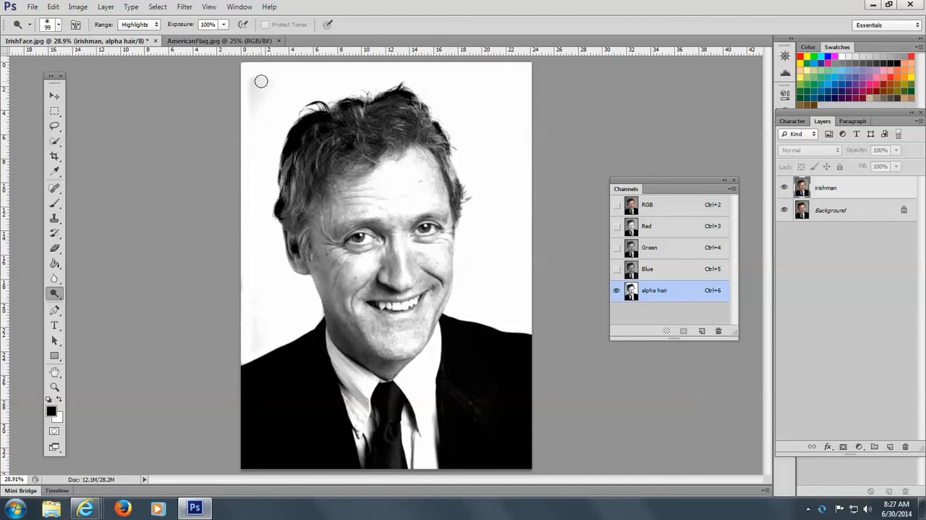
pyautogui.moveTo(257, 87)
pyautogui.mouseDown()
pyautogui.moveTo(259, 103)
pyautogui.moveTo(262, 87)
pyautogui.mouseUp()
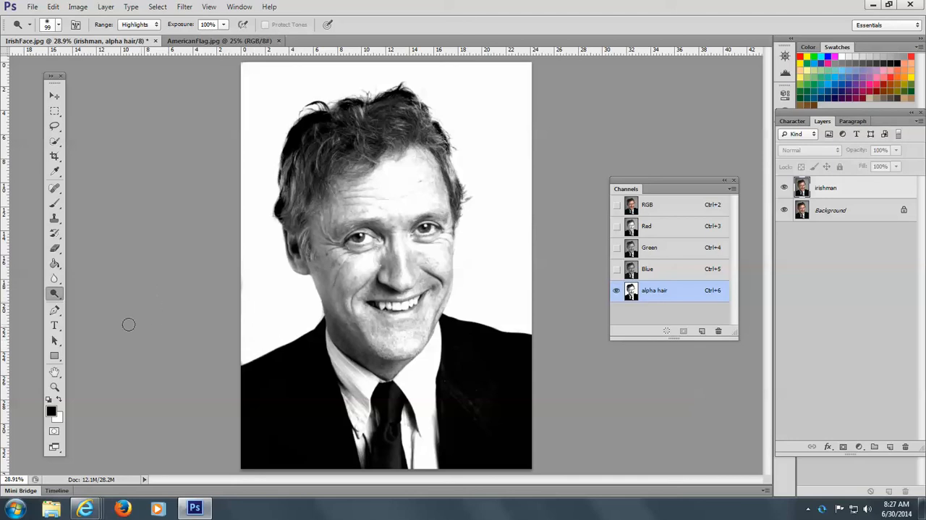
# Burn the shadows in the hair along the top of the head with a 65 px brush at 45% exposure
pyautogui.moveTo(53, 295)
pyautogui.mouseDown()
pyautogui.moveTo(96, 315)
pyautogui.moveTo(101, 306)
pyautogui.mouseUp()
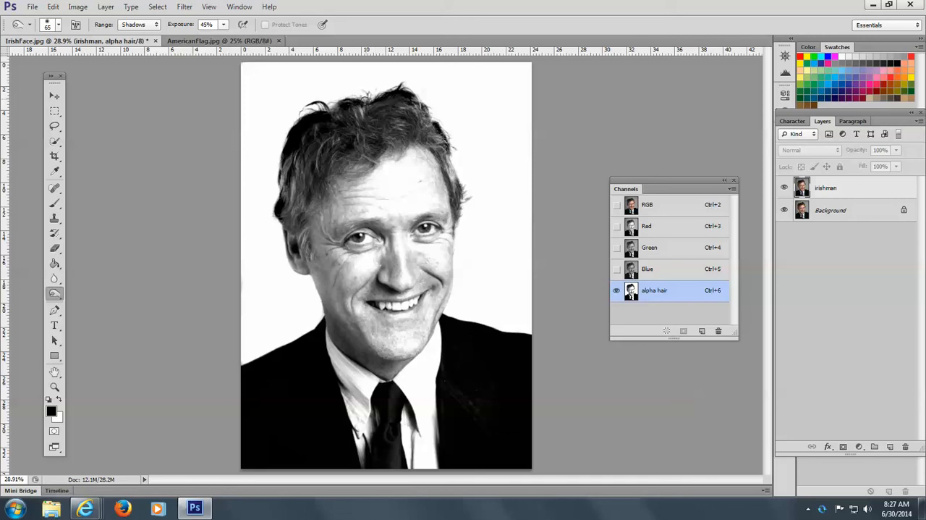
pyautogui.moveTo(358, 97)
pyautogui.mouseDown()
pyautogui.moveTo(286, 120)
pyautogui.moveTo(408, 114)
pyautogui.moveTo(428, 95)
pyautogui.moveTo(416, 93)
pyautogui.moveTo(451, 152)
pyautogui.moveTo(466, 202)
pyautogui.moveTo(470, 194)
pyautogui.moveTo(462, 214)
pyautogui.moveTo(472, 196)
pyautogui.moveTo(465, 203)
pyautogui.moveTo(450, 128)
pyautogui.moveTo(374, 82)
pyautogui.mouseUp()
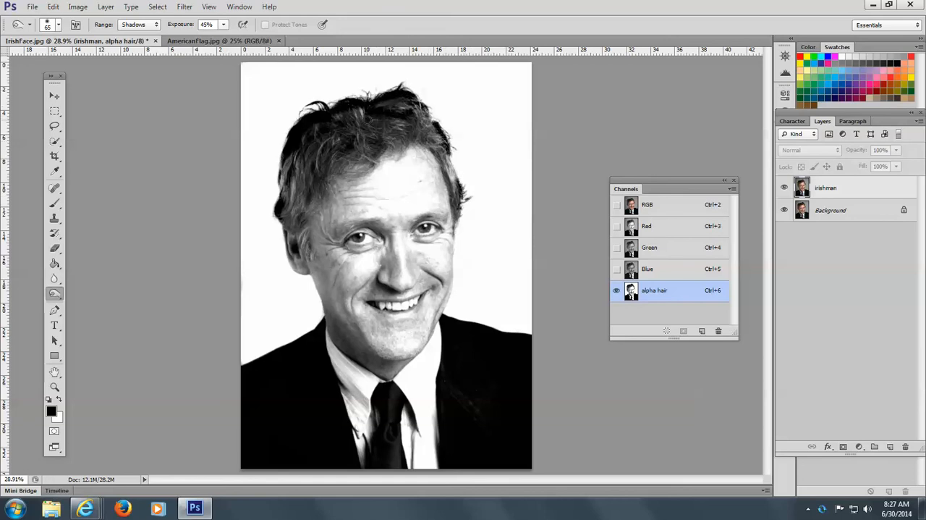
pyautogui.moveTo(368, 120); pyautogui.dragTo(377, 100)
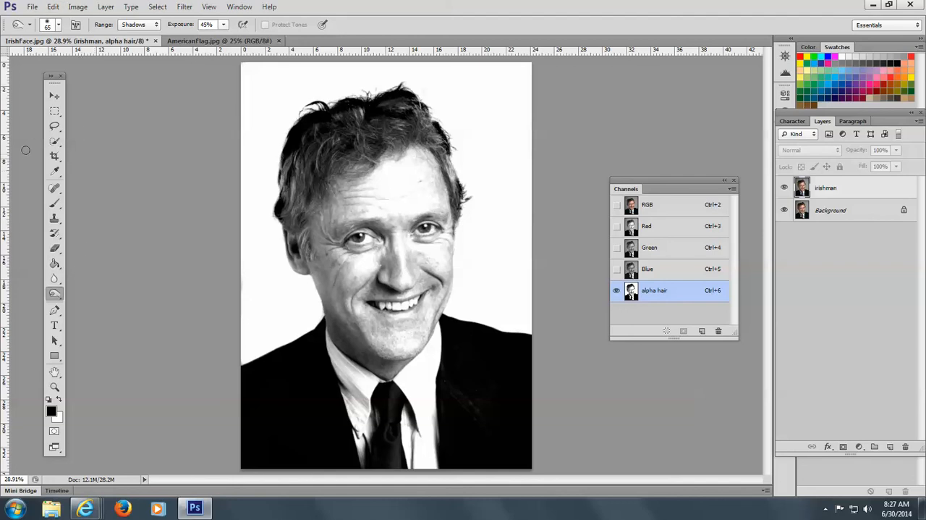
# Quick-select the man's whole figure and paint his hair and face solid black inside the selection with a 257 px brush
pyautogui.click(55, 143)
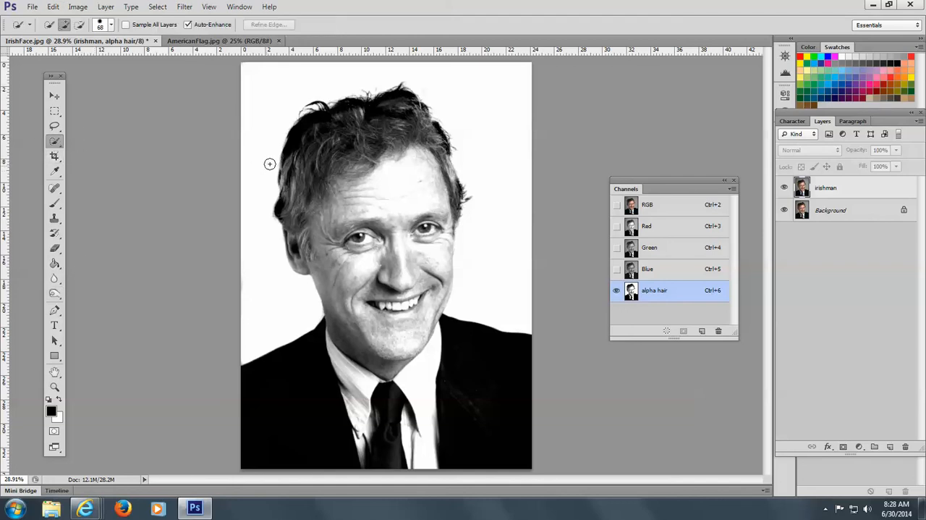
pyautogui.moveTo(320, 147)
pyautogui.mouseDown()
pyautogui.moveTo(347, 123)
pyautogui.moveTo(410, 143)
pyautogui.moveTo(426, 206)
pyautogui.moveTo(419, 378)
pyautogui.moveTo(492, 424)
pyautogui.moveTo(444, 442)
pyautogui.moveTo(270, 442)
pyautogui.moveTo(335, 432)
pyautogui.moveTo(348, 417)
pyautogui.moveTo(393, 244)
pyautogui.moveTo(370, 207)
pyautogui.mouseUp()
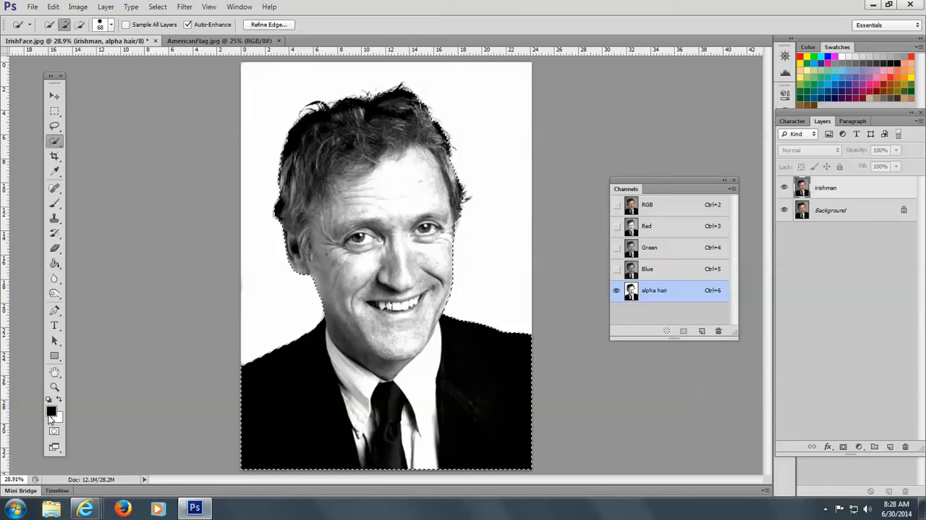
pyautogui.click(55, 207)
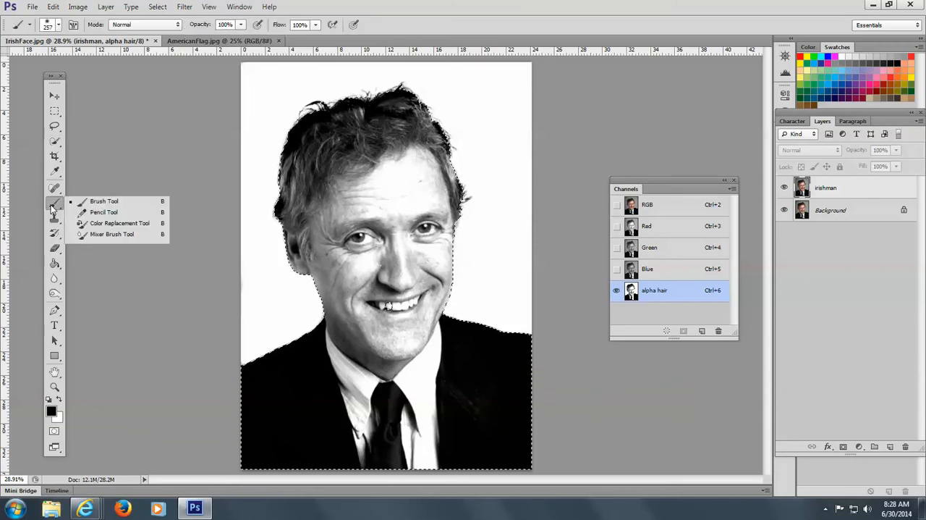
pyautogui.click(103, 201)
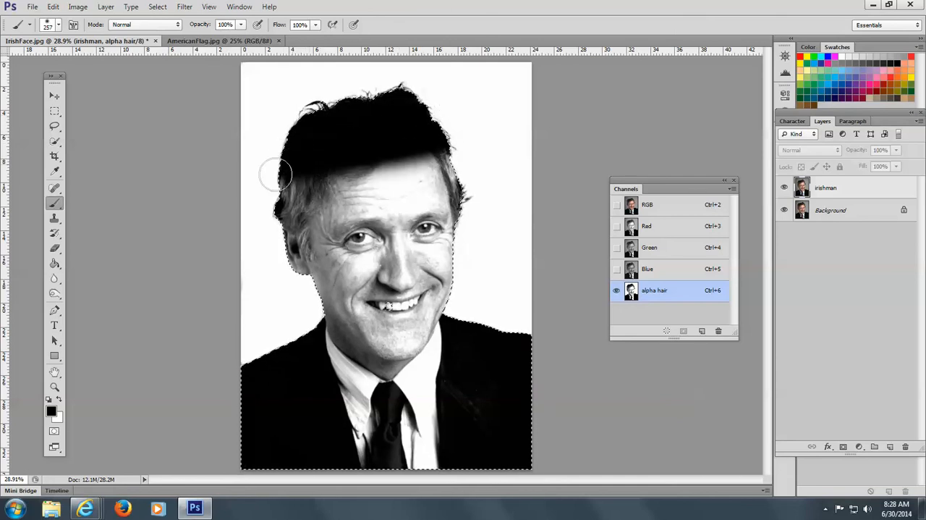
pyautogui.moveTo(276, 174)
pyautogui.mouseDown()
pyautogui.moveTo(500, 177)
pyautogui.moveTo(259, 209)
pyautogui.mouseUp()
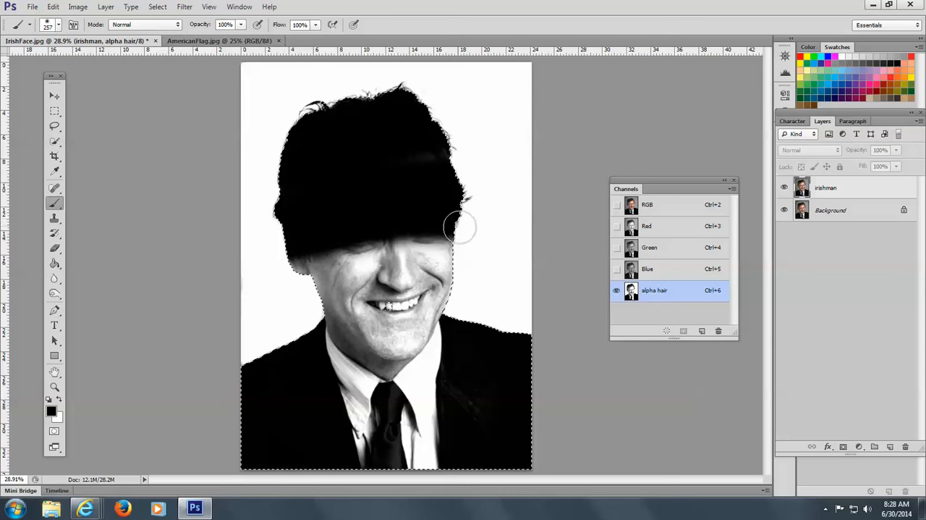
pyautogui.moveTo(316, 253)
pyautogui.mouseDown()
pyautogui.moveTo(477, 255)
pyautogui.moveTo(262, 278)
pyautogui.moveTo(479, 273)
pyautogui.mouseUp()
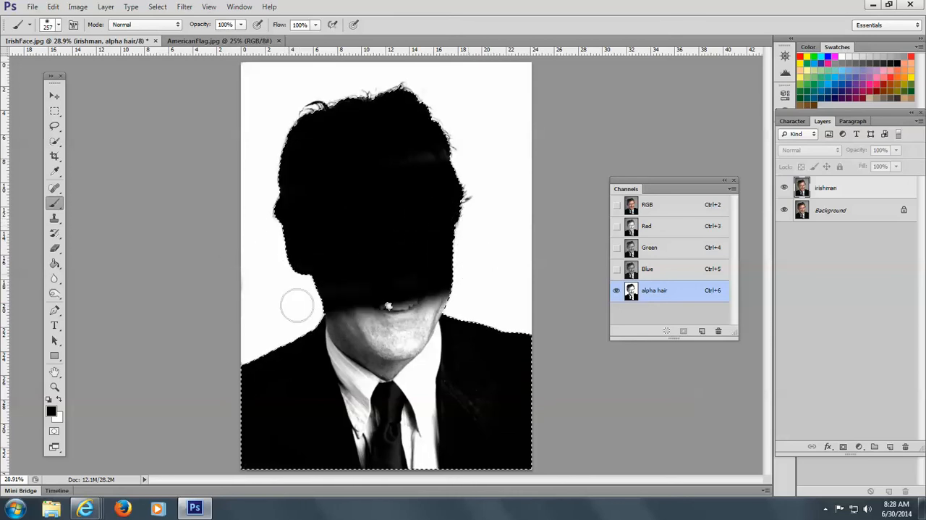
# Paint the chin, neck, shirt and jacket solid black, and fill the remaining white spot at the mouth
pyautogui.moveTo(463, 322)
pyautogui.mouseDown()
pyautogui.moveTo(195, 357)
pyautogui.moveTo(394, 341)
pyautogui.moveTo(484, 349)
pyautogui.mouseUp()
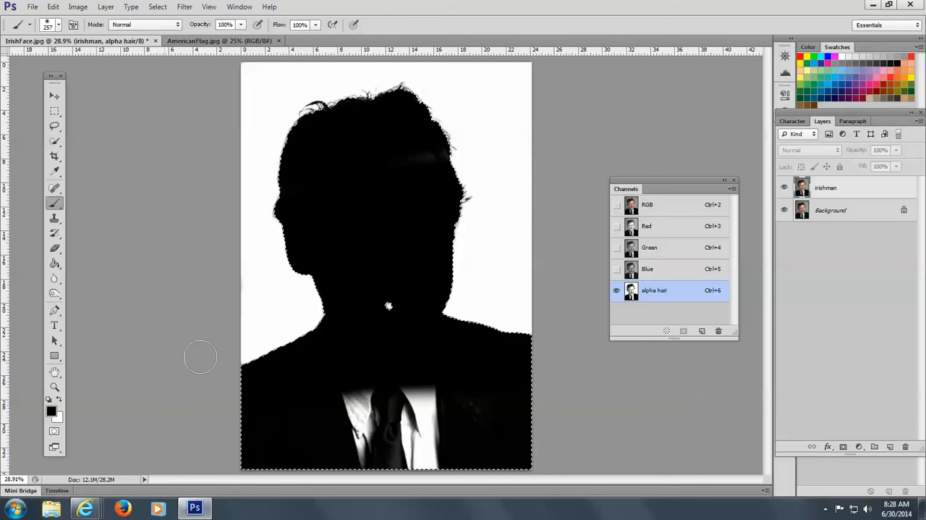
pyautogui.moveTo(234, 408); pyautogui.dragTo(529, 393)
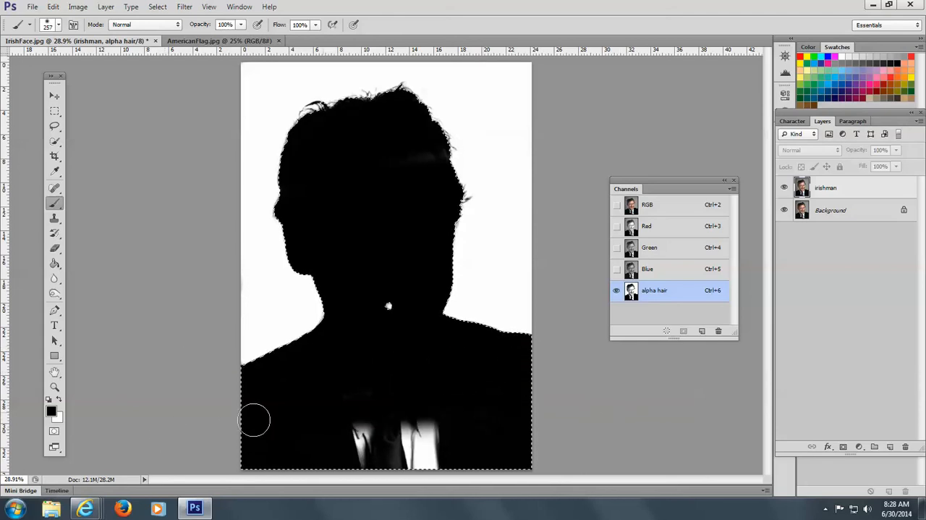
pyautogui.moveTo(480, 423)
pyautogui.mouseDown()
pyautogui.moveTo(278, 422)
pyautogui.moveTo(668, 432)
pyautogui.moveTo(301, 452)
pyautogui.mouseUp()
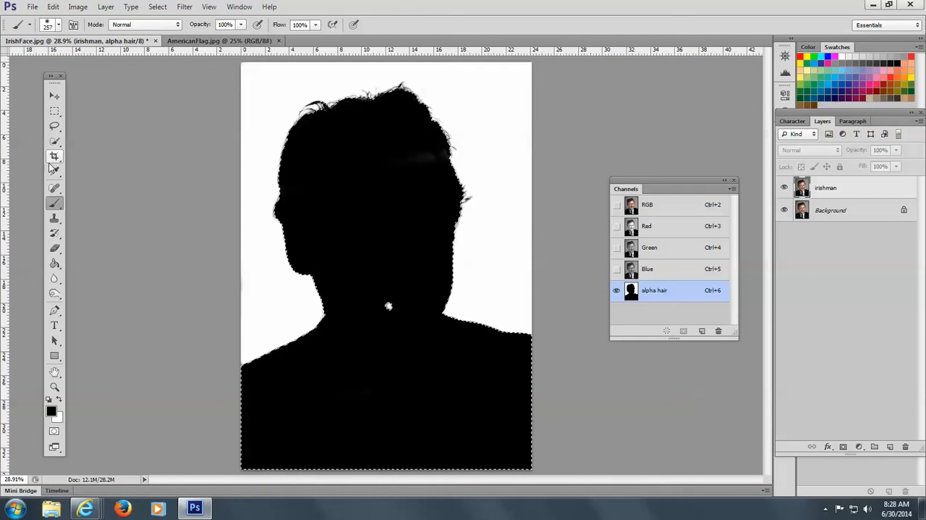
pyautogui.click(56, 142)
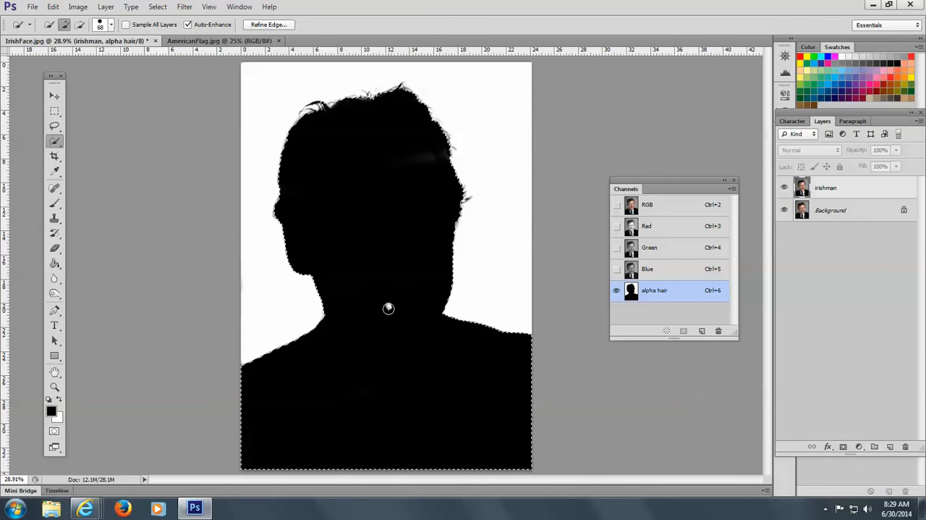
pyautogui.click(54, 202)
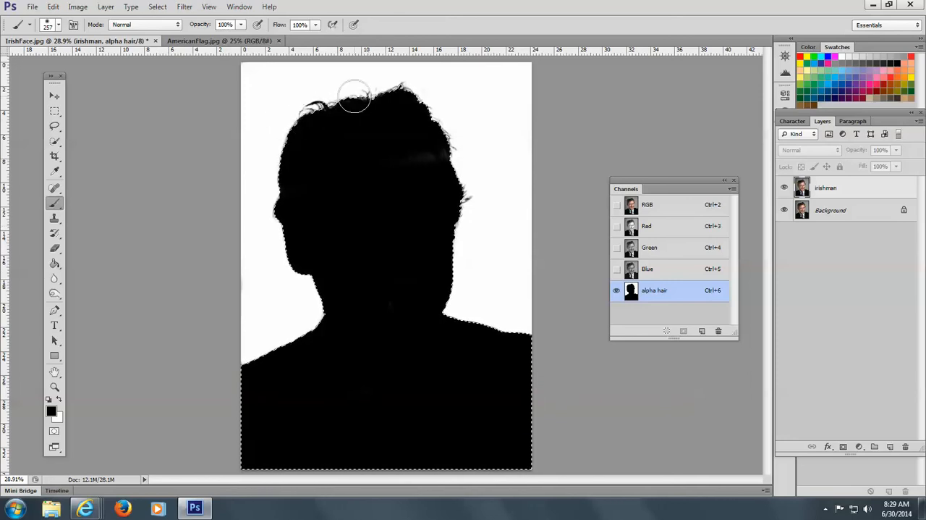
pyautogui.click(163, 10)
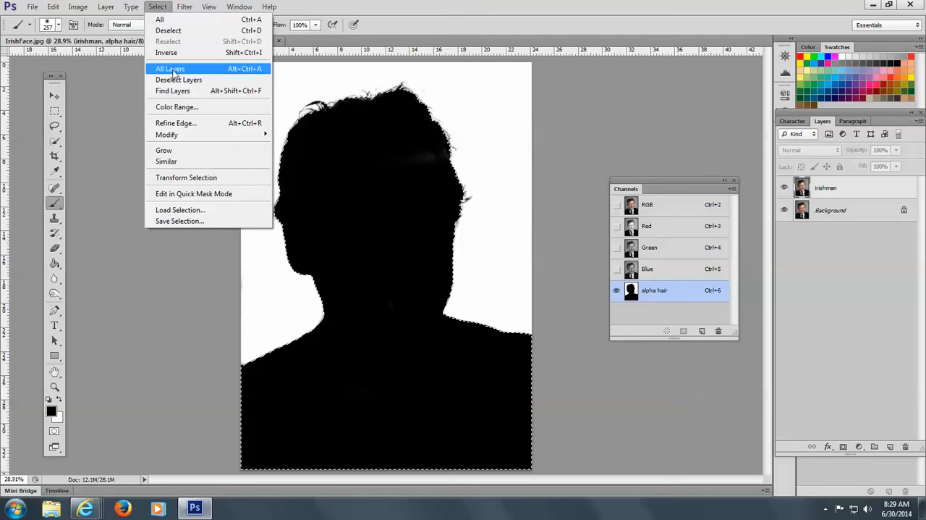
pyautogui.click(186, 127)
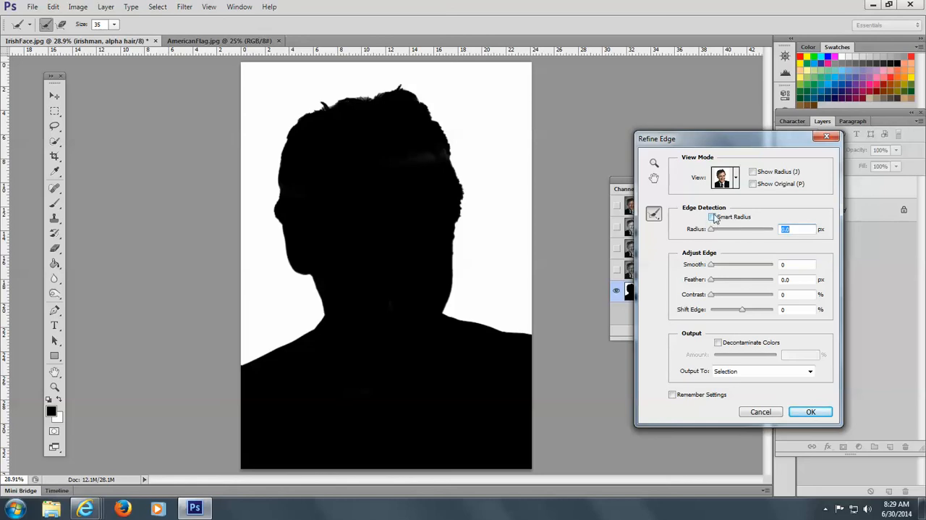
pyautogui.click(713, 217)
pyautogui.moveTo(714, 231); pyautogui.dragTo(765, 243)
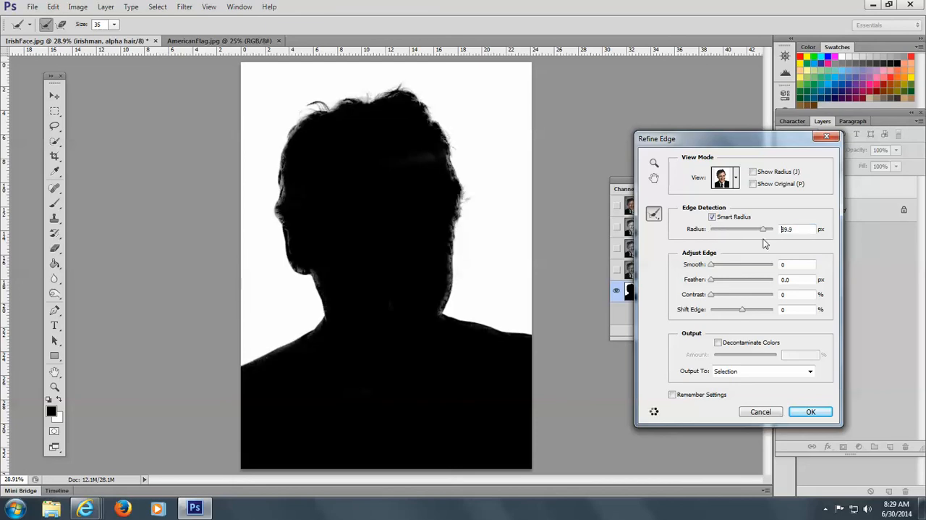
pyautogui.moveTo(766, 243); pyautogui.dragTo(753, 246)
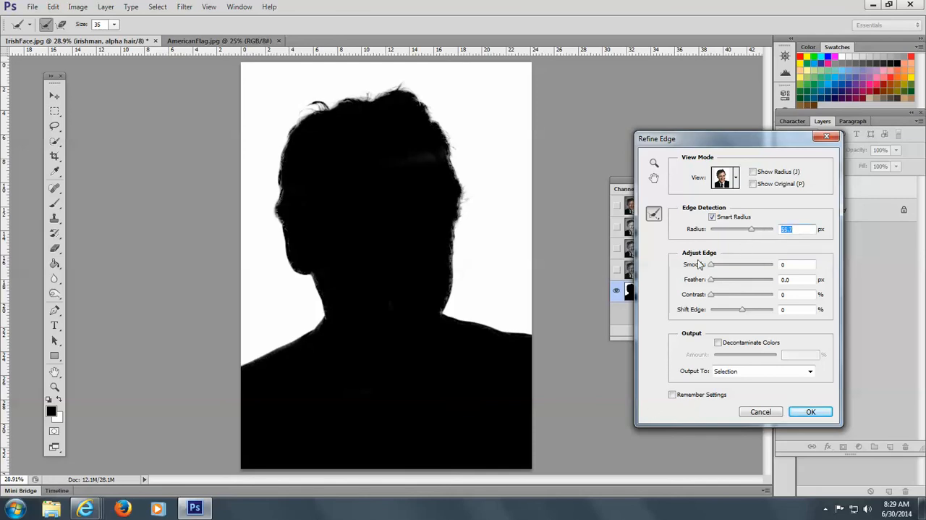
pyautogui.moveTo(751, 230); pyautogui.dragTo(738, 233)
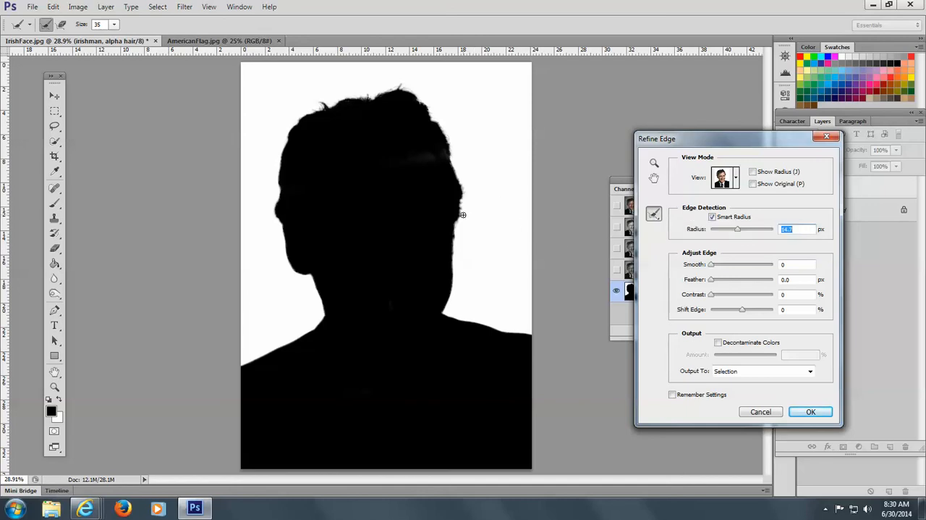
pyautogui.moveTo(464, 215); pyautogui.dragTo(465, 186)
pyautogui.moveTo(436, 125); pyautogui.dragTo(410, 90)
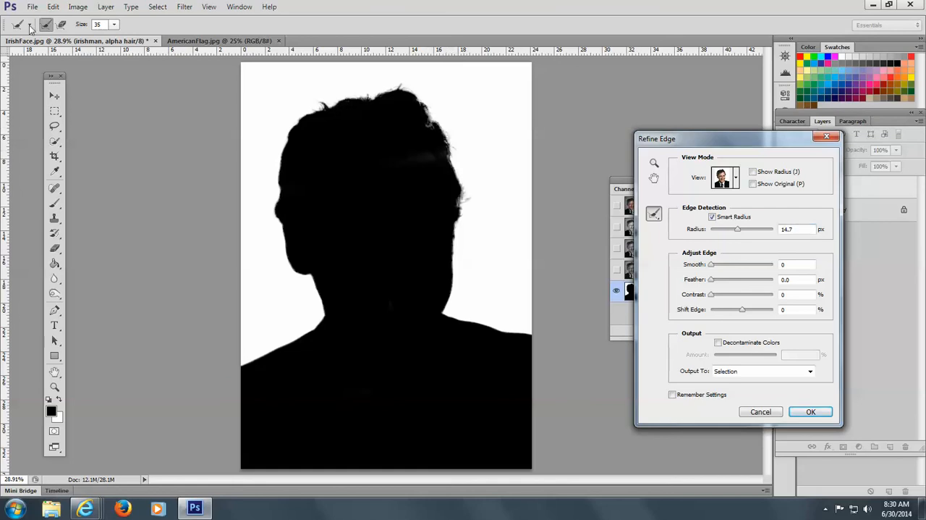
pyautogui.click(114, 27)
pyautogui.moveTo(117, 41); pyautogui.dragTo(142, 42)
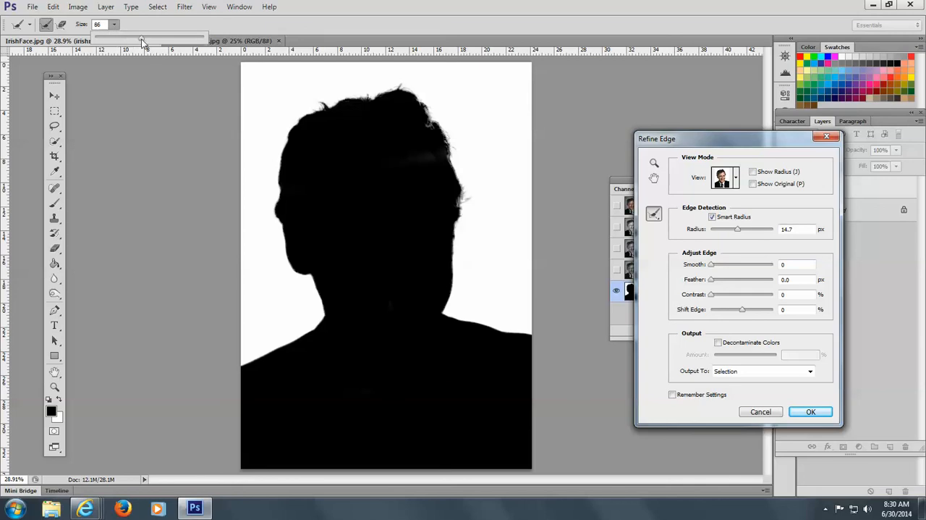
pyautogui.click(457, 150)
pyautogui.moveTo(457, 151)
pyautogui.mouseDown()
pyautogui.moveTo(408, 85)
pyautogui.moveTo(338, 93)
pyautogui.moveTo(399, 76)
pyautogui.moveTo(427, 87)
pyautogui.moveTo(460, 131)
pyautogui.moveTo(463, 158)
pyautogui.moveTo(466, 134)
pyautogui.moveTo(397, 80)
pyautogui.moveTo(312, 106)
pyautogui.moveTo(333, 94)
pyautogui.moveTo(300, 114)
pyautogui.moveTo(326, 95)
pyautogui.moveTo(294, 116)
pyautogui.moveTo(326, 90)
pyautogui.moveTo(280, 129)
pyautogui.moveTo(301, 100)
pyautogui.moveTo(330, 84)
pyautogui.moveTo(295, 114)
pyautogui.moveTo(335, 89)
pyautogui.moveTo(287, 127)
pyautogui.moveTo(270, 166)
pyautogui.moveTo(284, 124)
pyautogui.moveTo(273, 192)
pyautogui.moveTo(307, 116)
pyautogui.mouseUp()
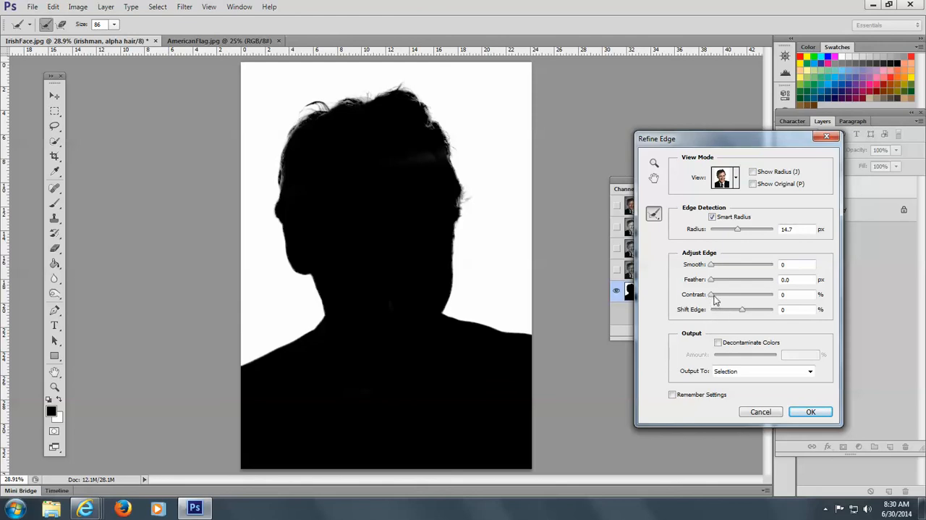
pyautogui.moveTo(712, 299)
pyautogui.mouseDown()
pyautogui.moveTo(744, 304)
pyautogui.moveTo(696, 299)
pyautogui.moveTo(706, 295)
pyautogui.mouseUp()
pyautogui.moveTo(713, 281)
pyautogui.mouseDown()
pyautogui.moveTo(741, 281)
pyautogui.moveTo(710, 291)
pyautogui.mouseUp()
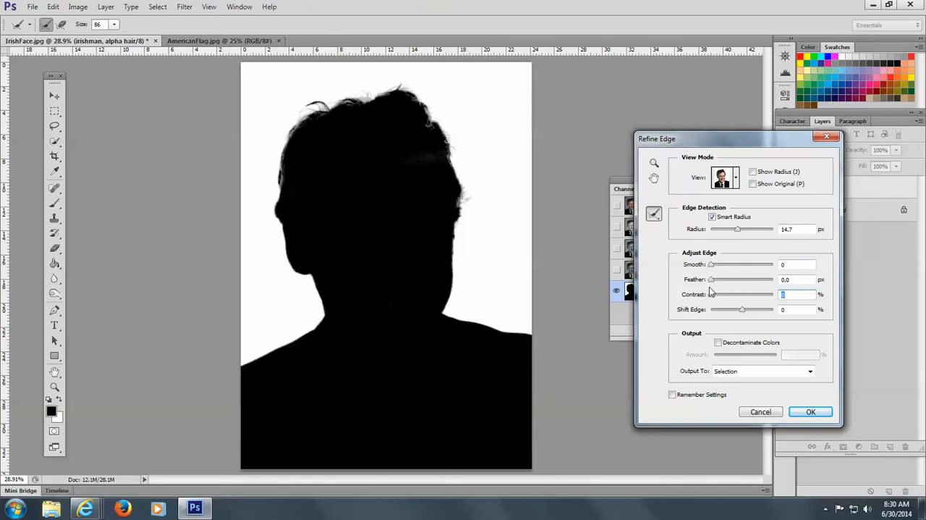
pyautogui.click(735, 181)
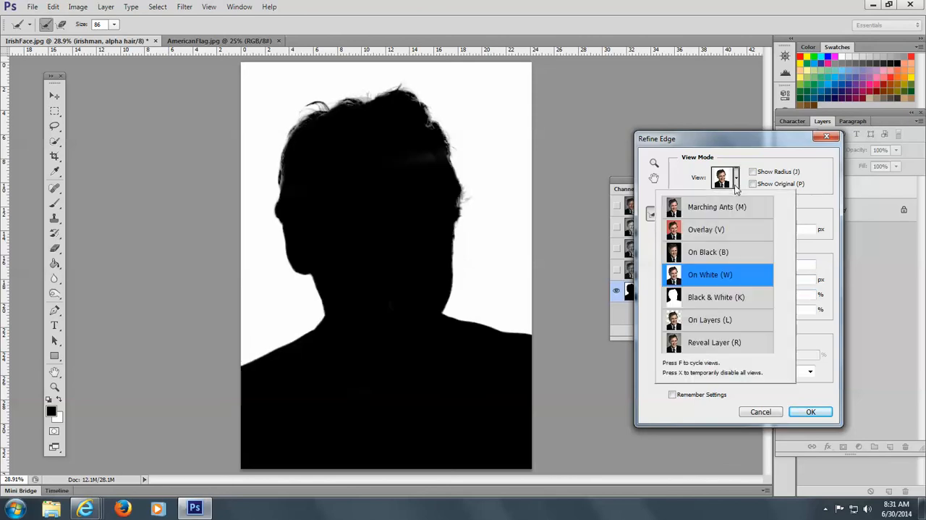
pyautogui.click(714, 259)
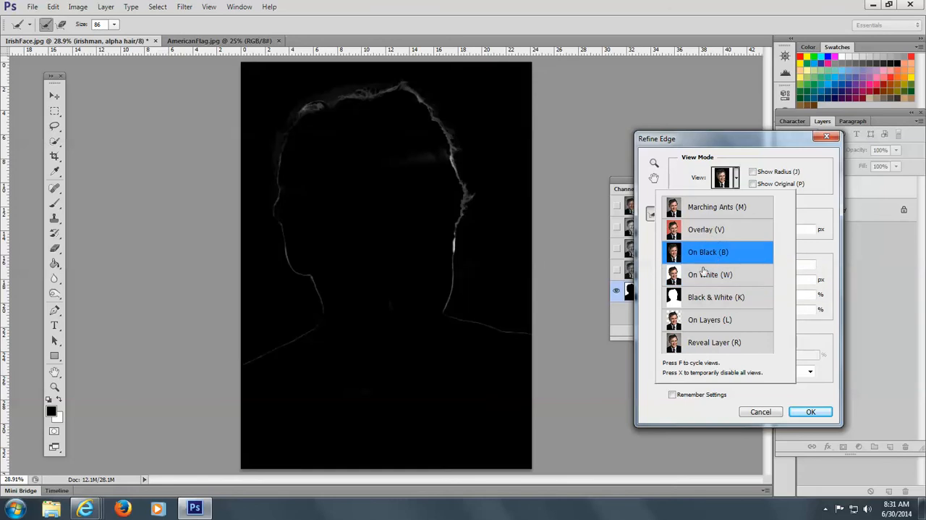
pyautogui.click(721, 302)
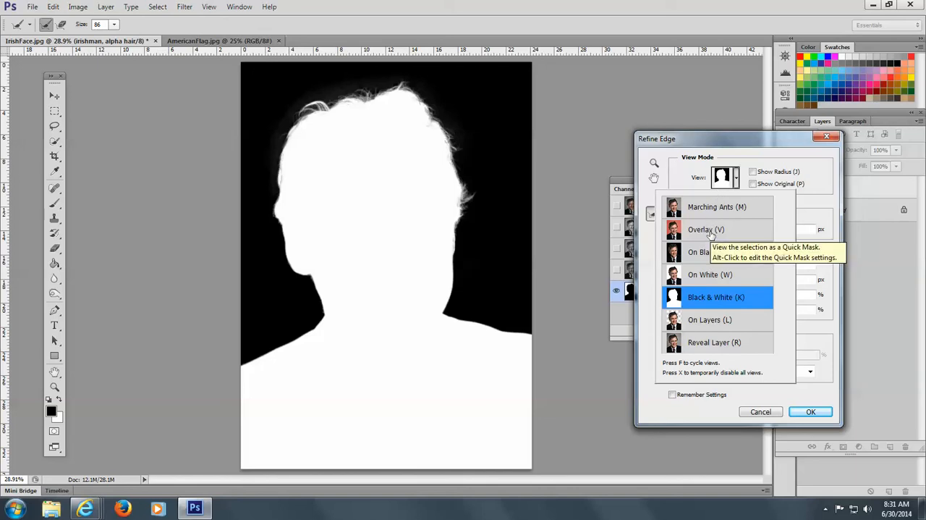
pyautogui.click(711, 233)
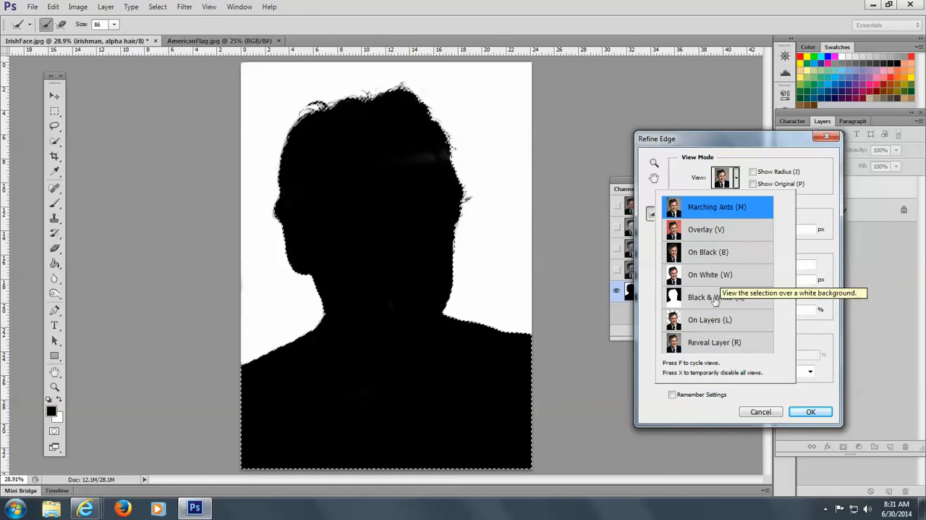
pyautogui.click(715, 303)
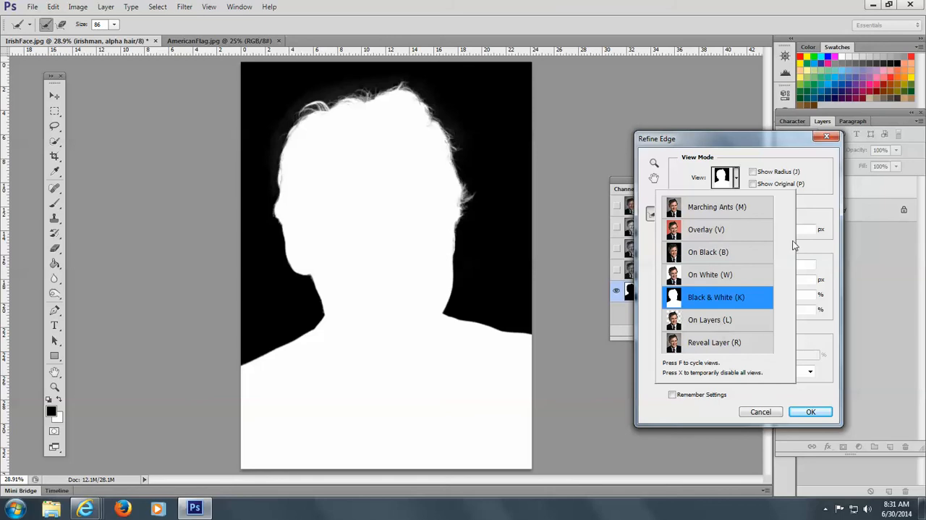
pyautogui.click(704, 318)
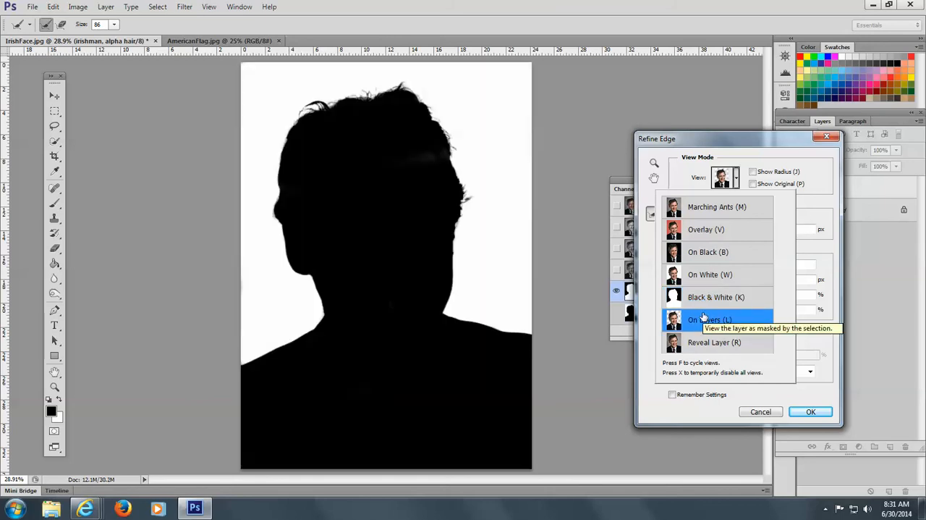
pyautogui.click(762, 412)
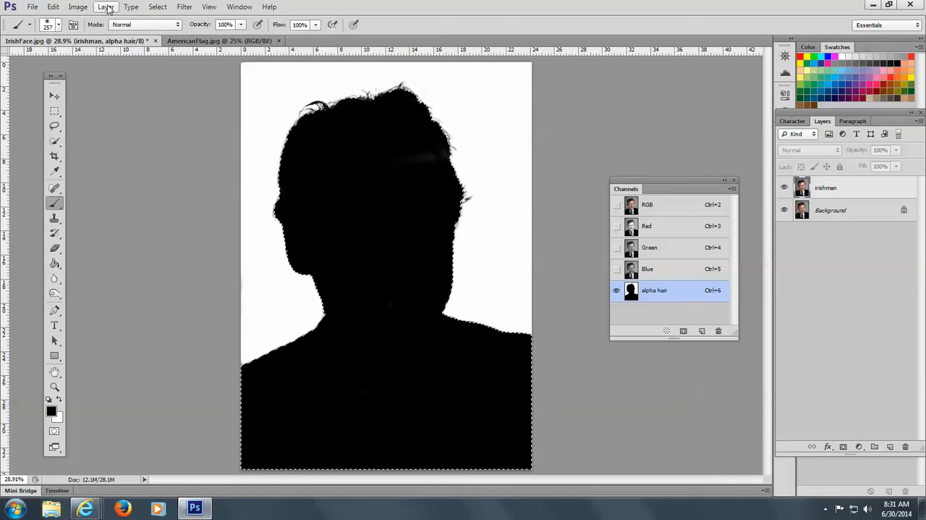
# Refine the selection's edge with Smart Radius, a 23.2 px radius and a +63% edge shift, and brush the refinement along the hair outline
pyautogui.click(157, 6)
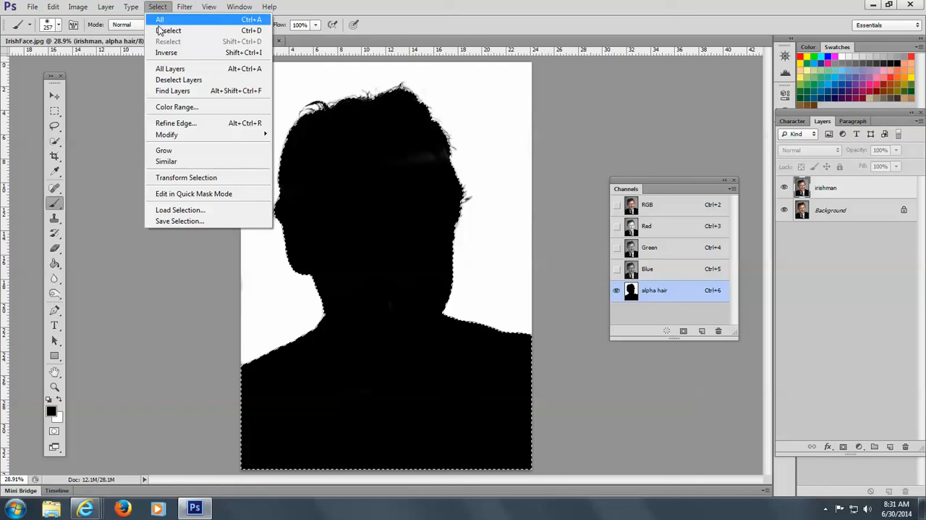
pyautogui.click(176, 123)
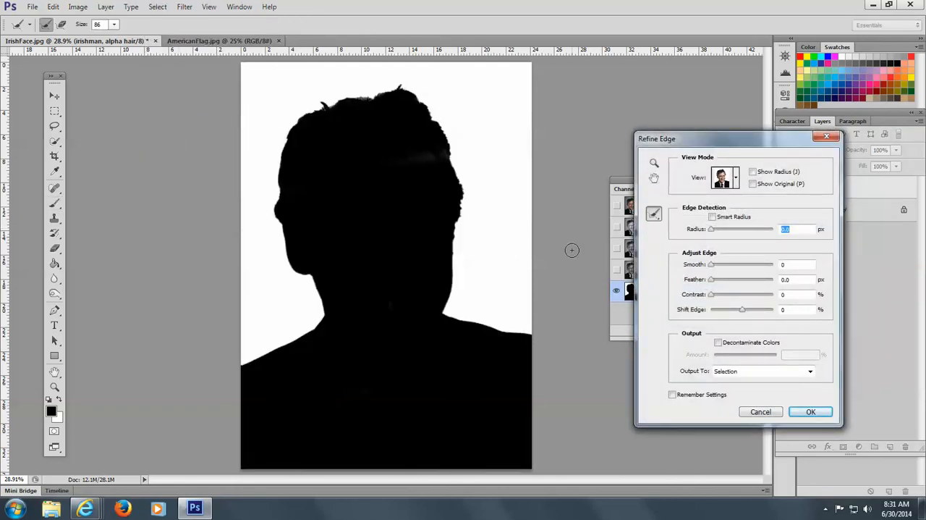
pyautogui.click(713, 217)
pyautogui.moveTo(711, 228); pyautogui.dragTo(741, 234)
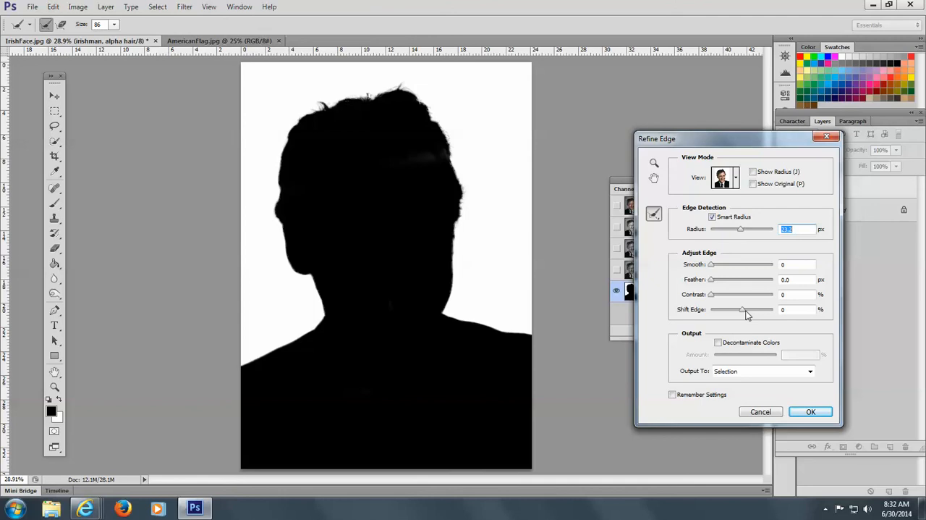
pyautogui.moveTo(744, 310); pyautogui.dragTo(761, 310)
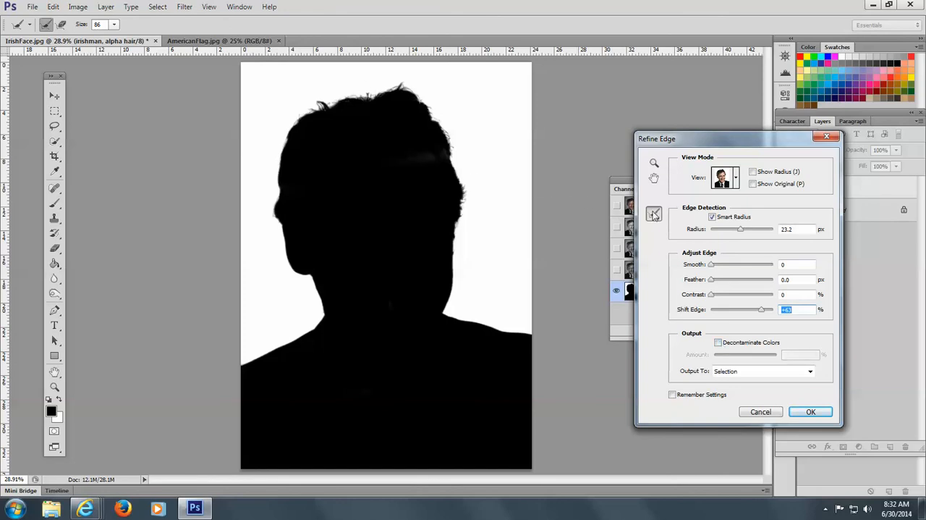
pyautogui.moveTo(464, 196)
pyautogui.mouseDown()
pyautogui.moveTo(457, 148)
pyautogui.moveTo(441, 131)
pyautogui.moveTo(436, 94)
pyautogui.moveTo(441, 131)
pyautogui.moveTo(432, 104)
pyautogui.moveTo(380, 76)
pyautogui.moveTo(398, 82)
pyautogui.moveTo(362, 101)
pyautogui.moveTo(329, 100)
pyautogui.moveTo(359, 94)
pyautogui.moveTo(280, 202)
pyautogui.mouseUp()
pyautogui.moveTo(304, 133)
pyautogui.mouseDown()
pyautogui.moveTo(332, 106)
pyautogui.moveTo(399, 81)
pyautogui.moveTo(348, 110)
pyautogui.moveTo(404, 90)
pyautogui.moveTo(441, 121)
pyautogui.moveTo(473, 209)
pyautogui.moveTo(464, 251)
pyautogui.mouseUp()
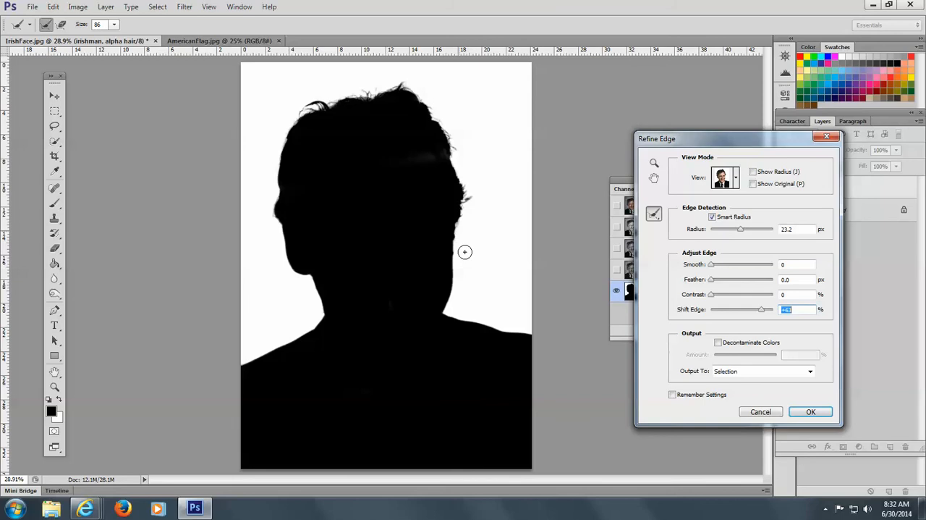
# Decontaminate the edge colors, output the refined selection to a new layer with layer mask, and make that new layer active
pyautogui.click(718, 344)
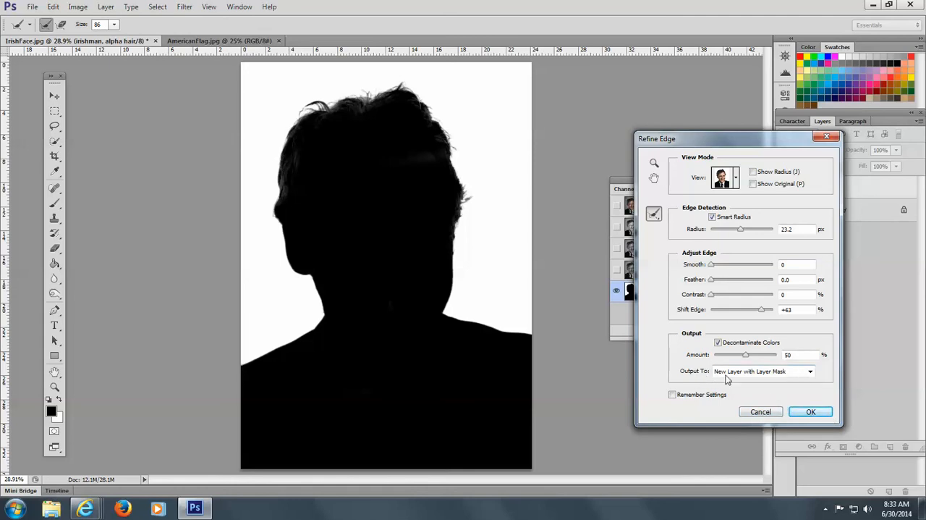
pyautogui.click(811, 371)
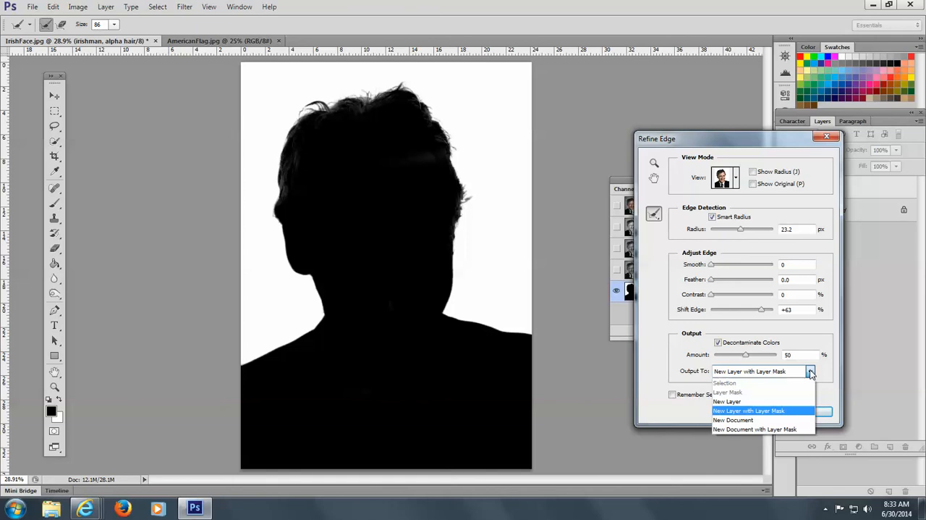
pyautogui.click(772, 418)
pyautogui.click(816, 411)
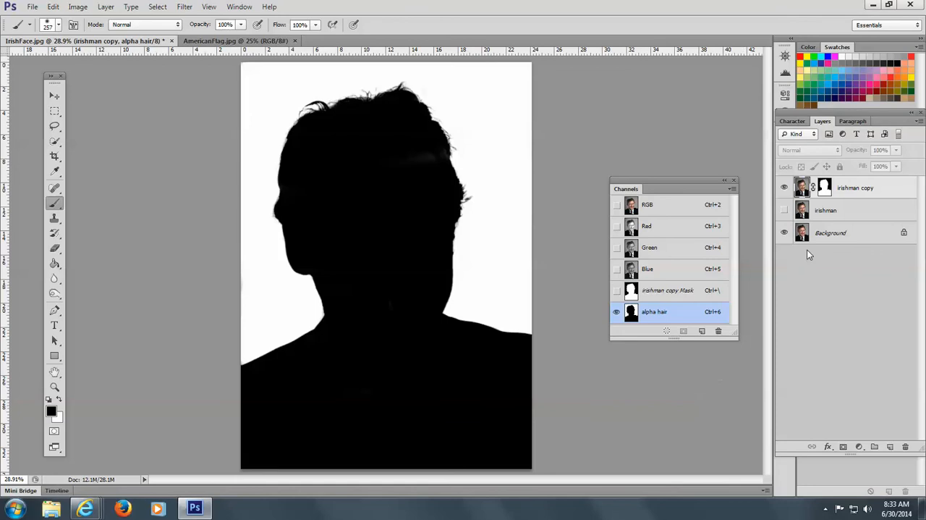
pyautogui.click(856, 187)
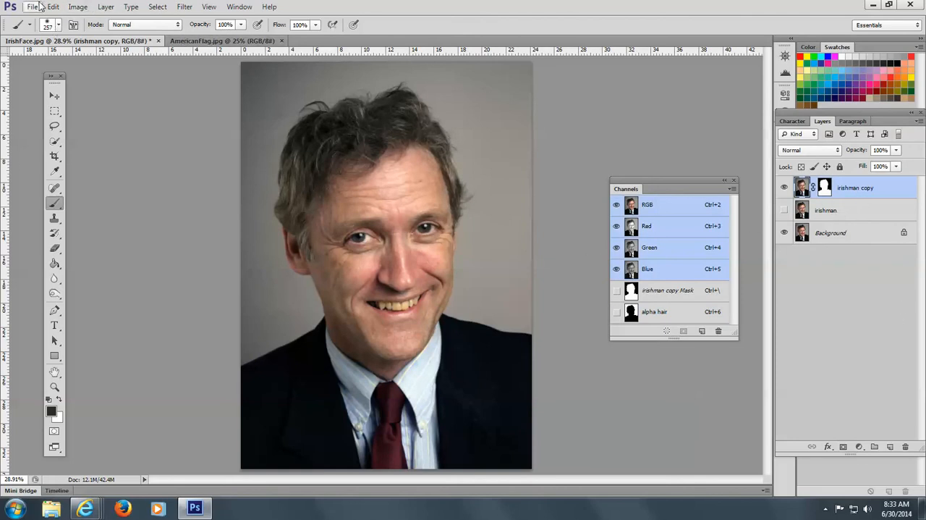
# Switch to AmericanFlag.jpg, duplicate its Background layer and rename the duplicate "flag"
pyautogui.click(232, 9)
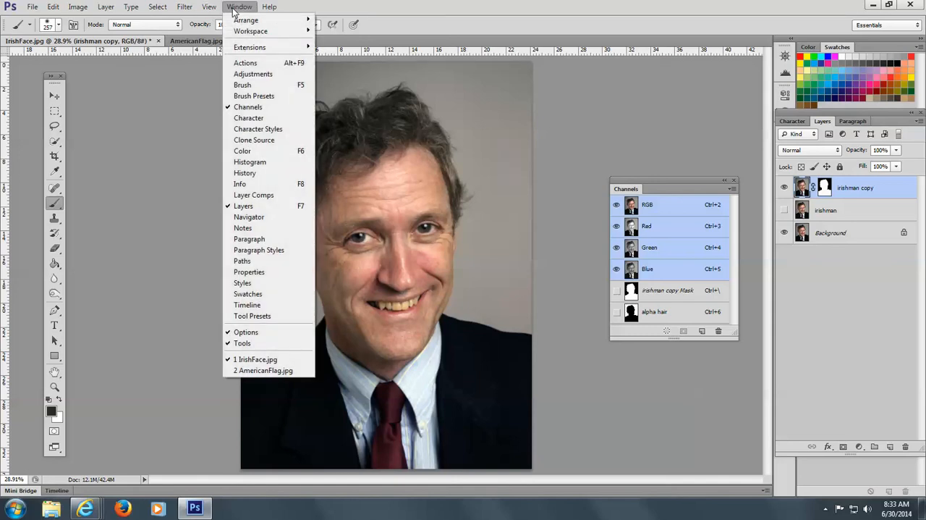
pyautogui.click(289, 371)
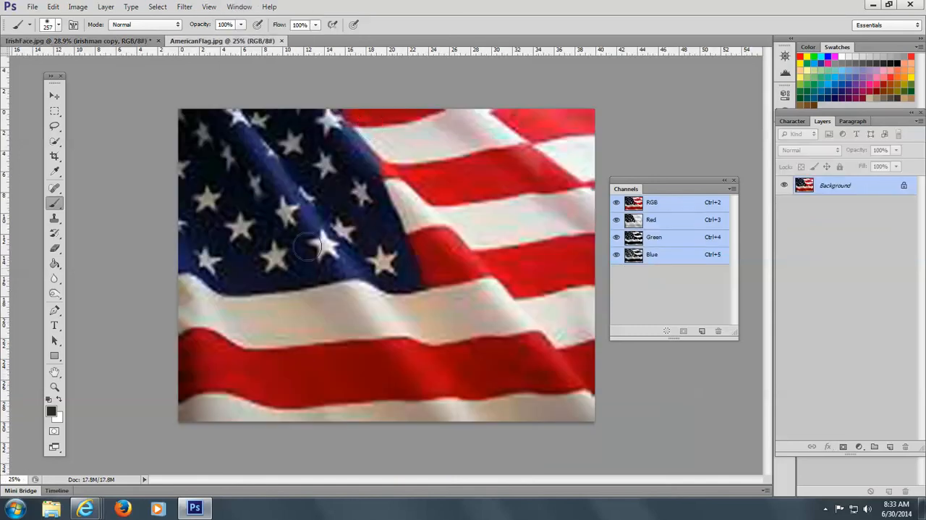
pyautogui.moveTo(864, 187); pyautogui.dragTo(894, 444)
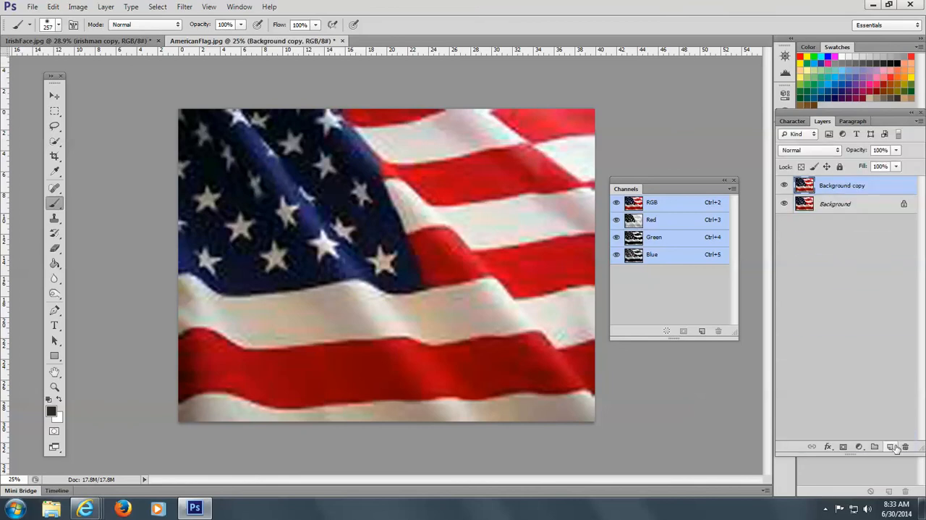
pyautogui.doubleClick(851, 186)
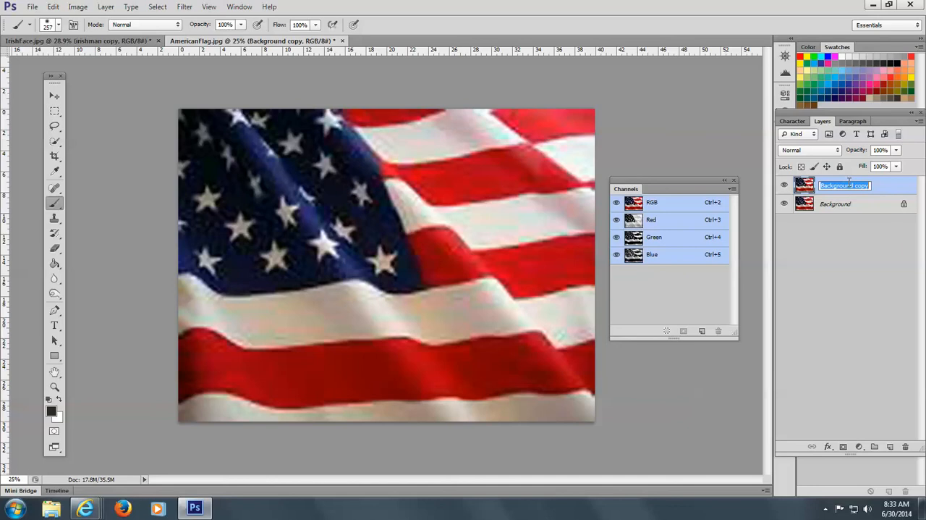
pyautogui.write('flag')
pyautogui.press('Return')
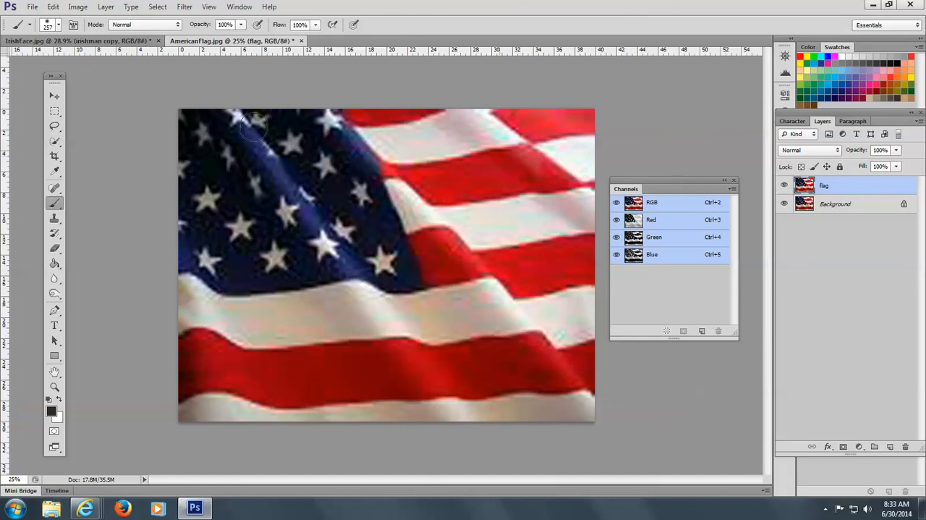
# Arrange the two open documents 2-up Vertical and copy the flag layer into IrishFace.jpg
pyautogui.click(240, 8)
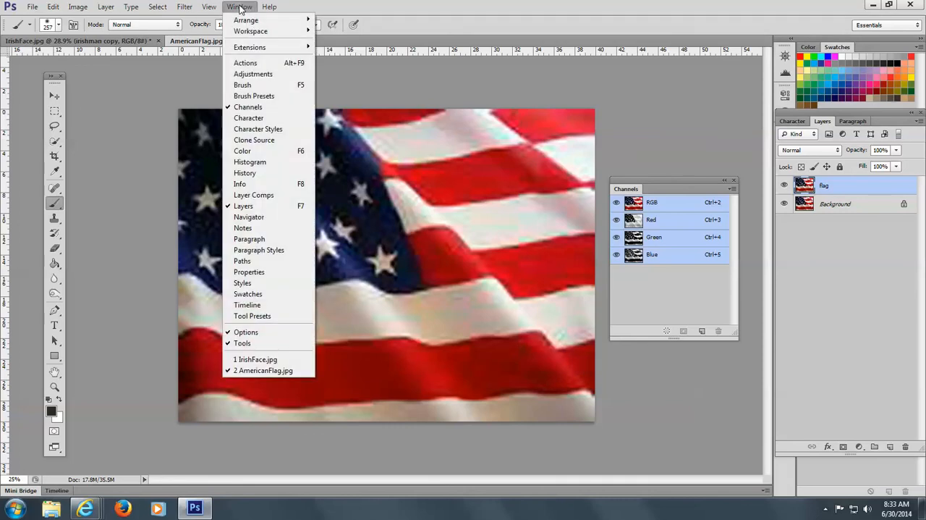
pyautogui.moveTo(262, 21)
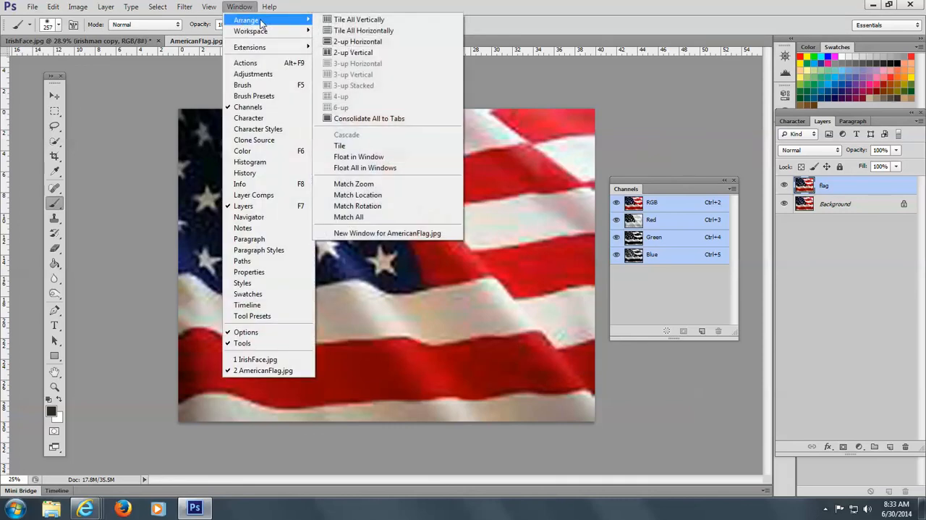
pyautogui.click(353, 53)
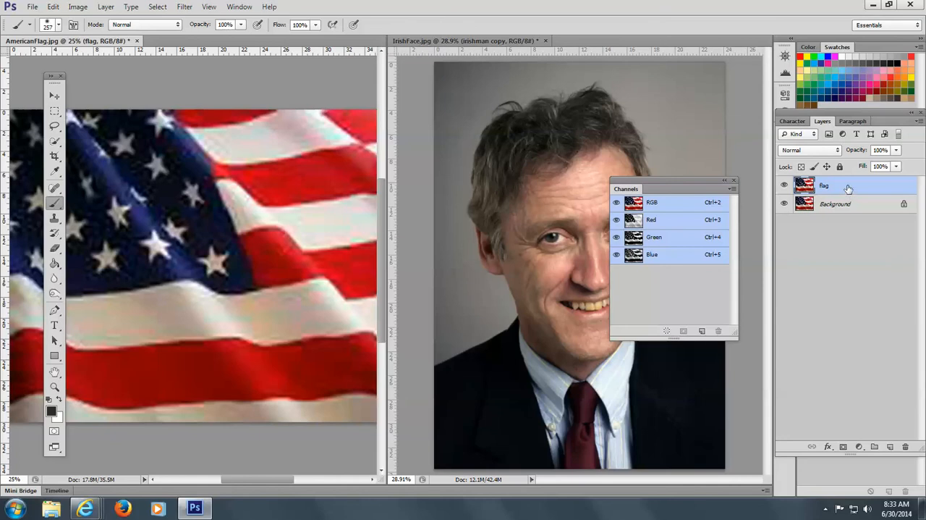
pyautogui.moveTo(848, 188); pyautogui.dragTo(575, 188)
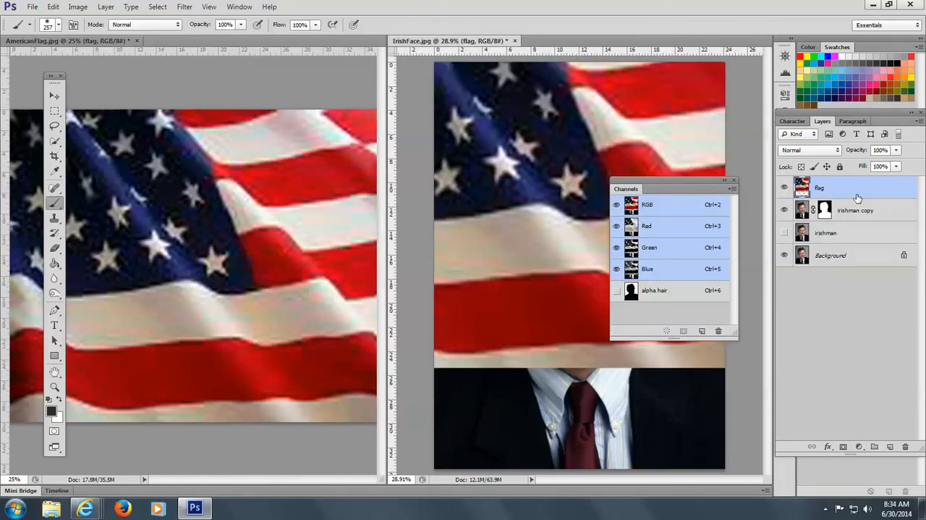
# Place the flag layer directly beneath the irishman copy layer and shift the flag slightly down behind the man
pyautogui.moveTo(853, 192); pyautogui.dragTo(854, 222)
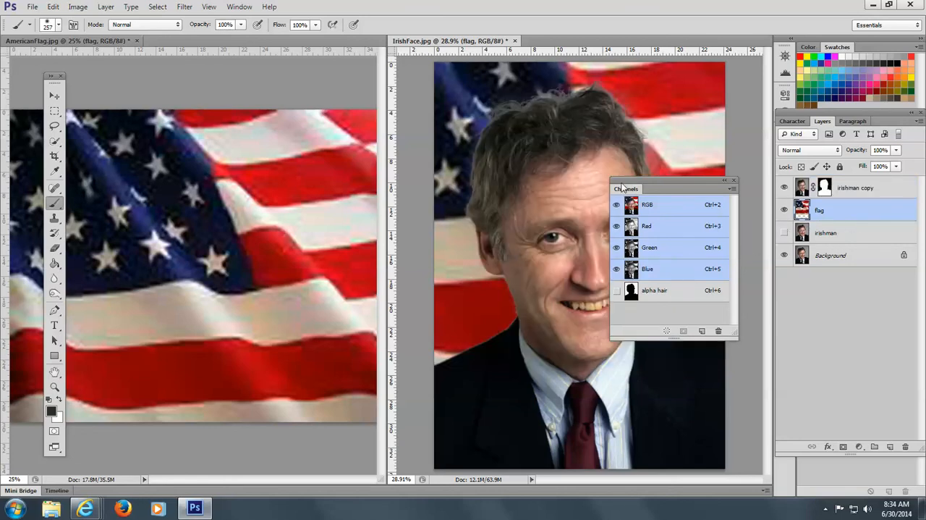
pyautogui.moveTo(622, 187); pyautogui.dragTo(764, 282)
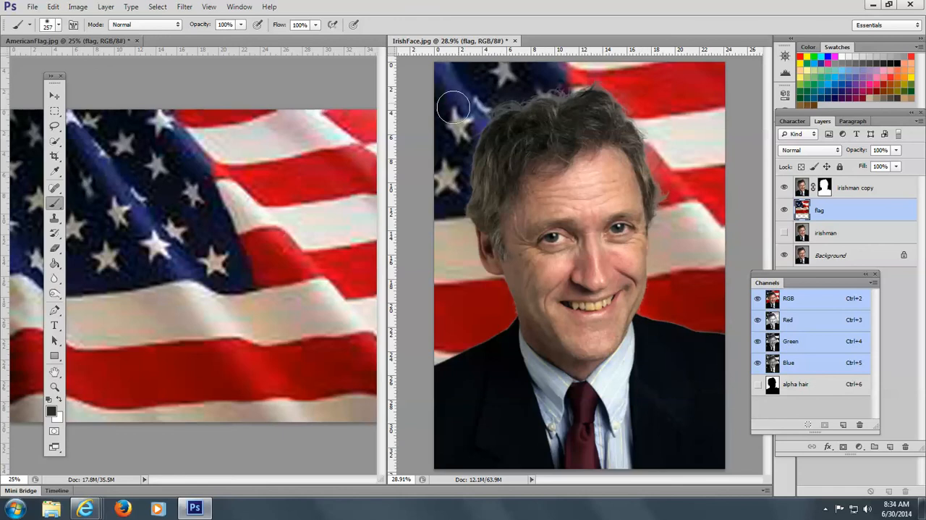
pyautogui.click(54, 95)
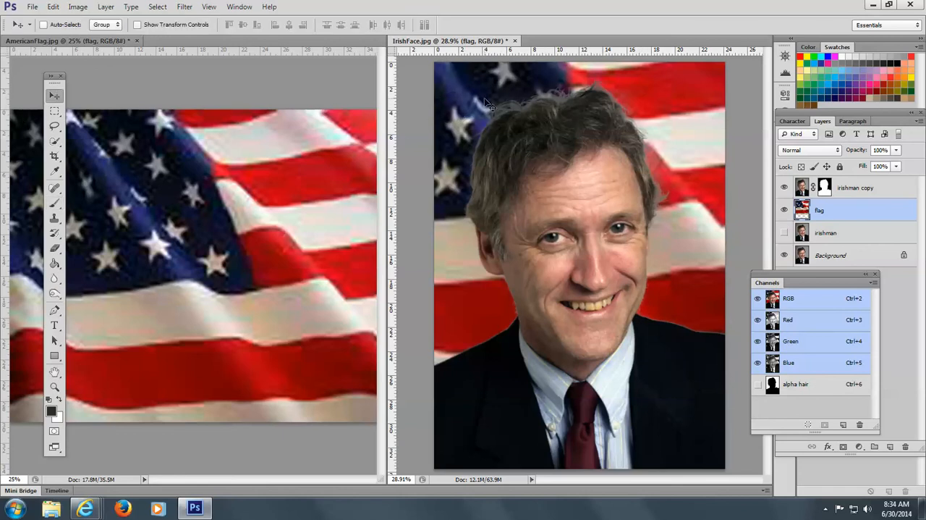
pyautogui.moveTo(484, 102); pyautogui.dragTo(484, 118)
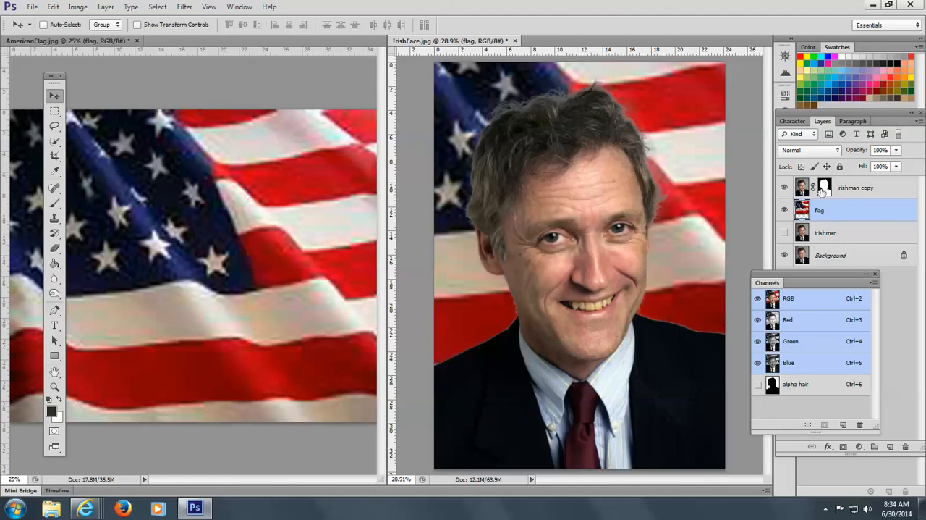
# Refine the irishman copy layer mask with Smart Radius, a refinement stroke along the hair edge and 33% contrast, output to Layer Mask
pyautogui.click(824, 188)
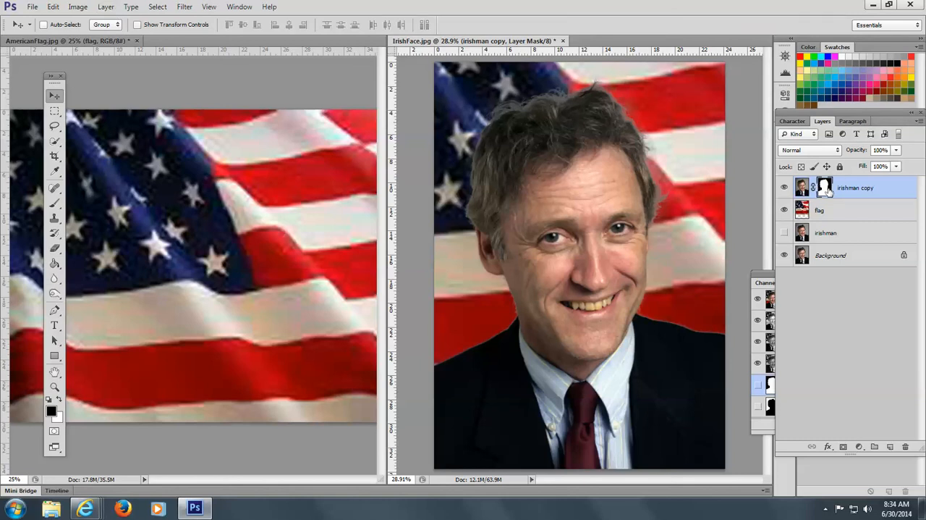
pyautogui.click(157, 7)
pyautogui.click(177, 123)
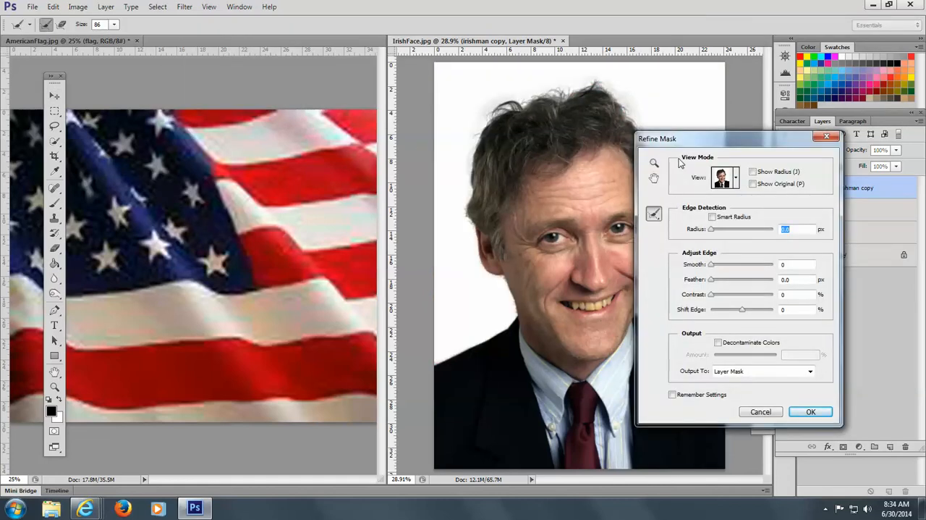
pyautogui.moveTo(694, 144); pyautogui.dragTo(762, 174)
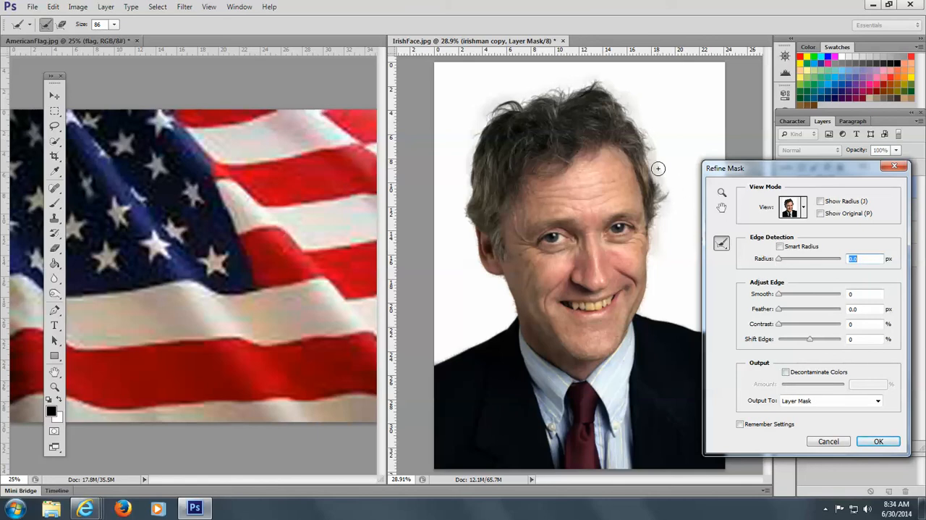
pyautogui.click(781, 247)
pyautogui.moveTo(660, 175); pyautogui.dragTo(651, 154)
pyautogui.moveTo(778, 325)
pyautogui.mouseDown()
pyautogui.moveTo(803, 325)
pyautogui.moveTo(795, 322)
pyautogui.mouseUp()
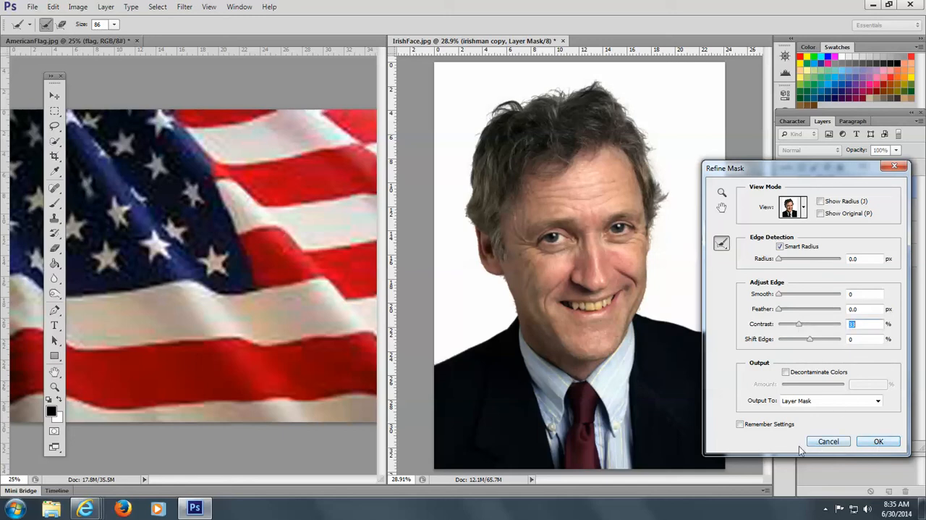
pyautogui.click(879, 443)
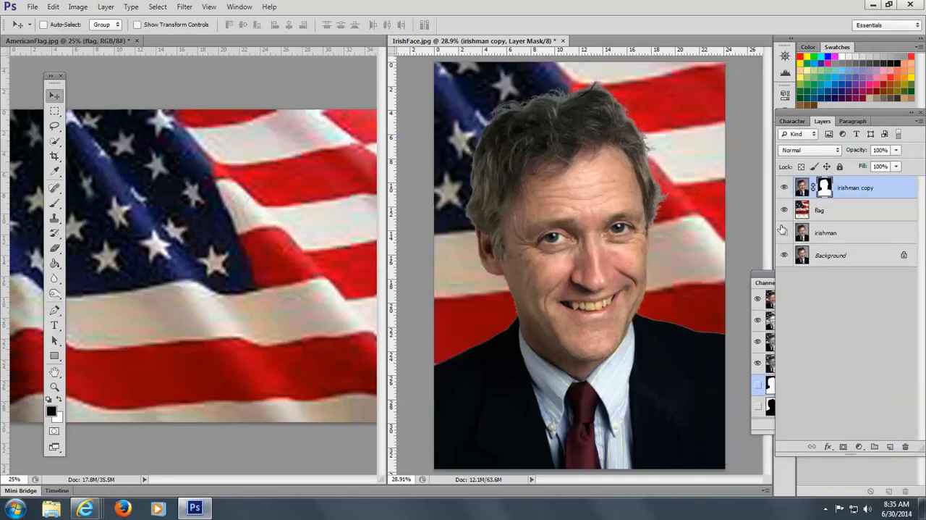
pyautogui.click(784, 233)
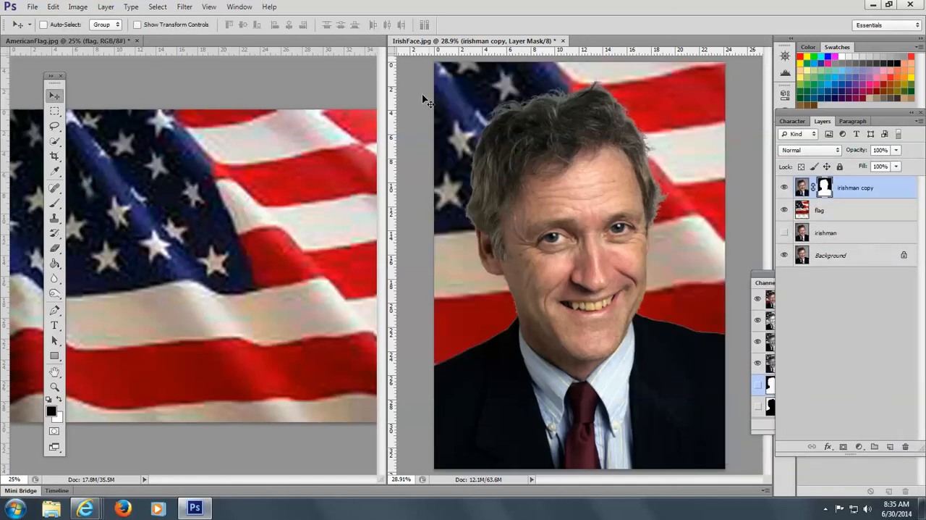